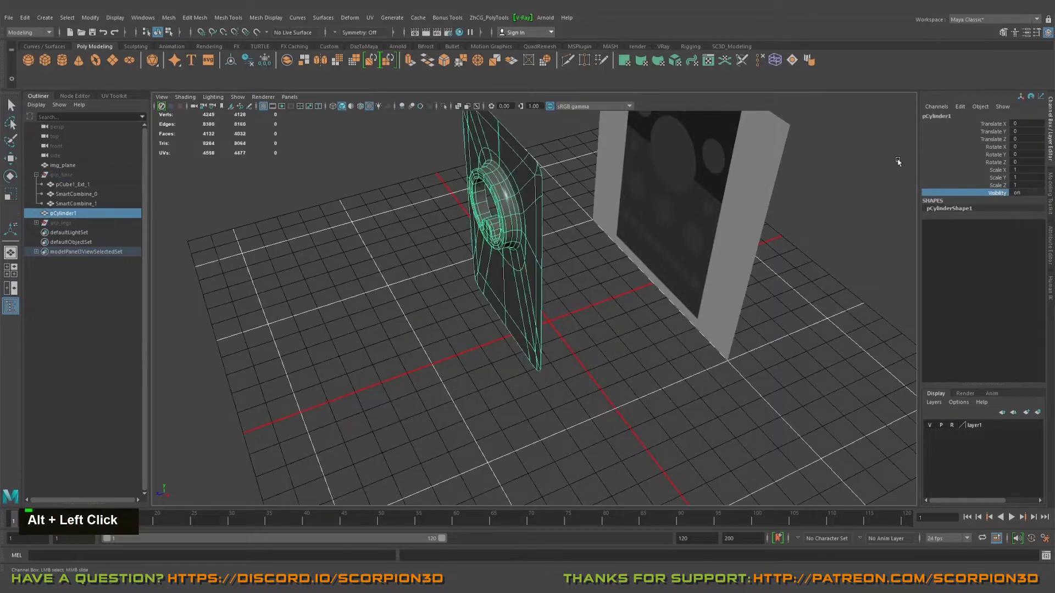
Hide the selected pCylinder1 mesh by turning its visibility off, leaving the grid centre free for new modelling.
middle_drag(897, 161, 846, 162)
scroll(433, 292, up, 3)
alt+middle_drag(426, 299, 433, 284)
alt+drag(433, 284, 638, 330)
alt+middle_drag(639, 330, 513, 275)
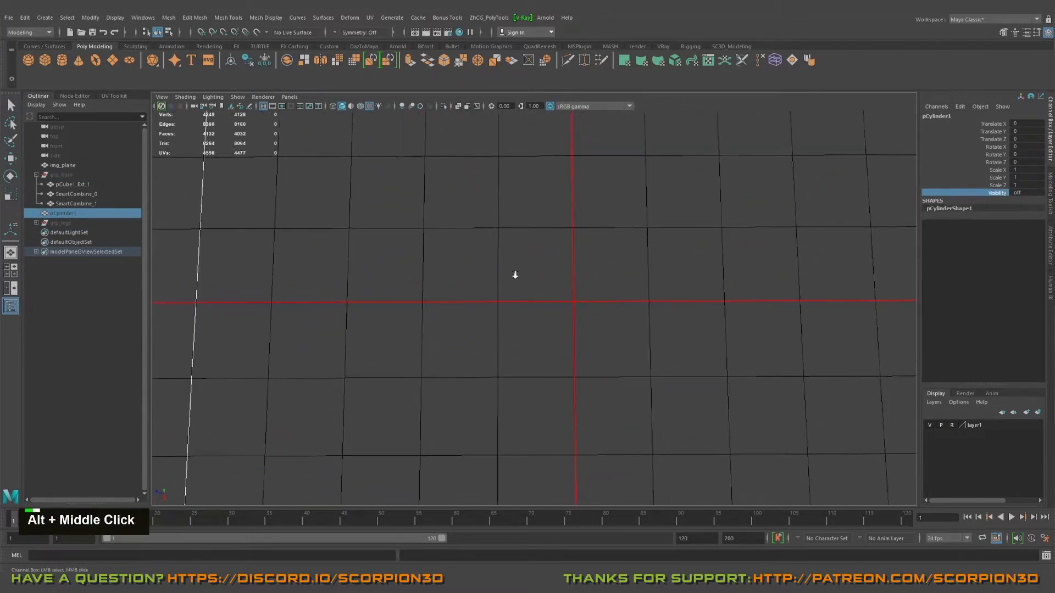
alt+right_drag(513, 275, 647, 302)
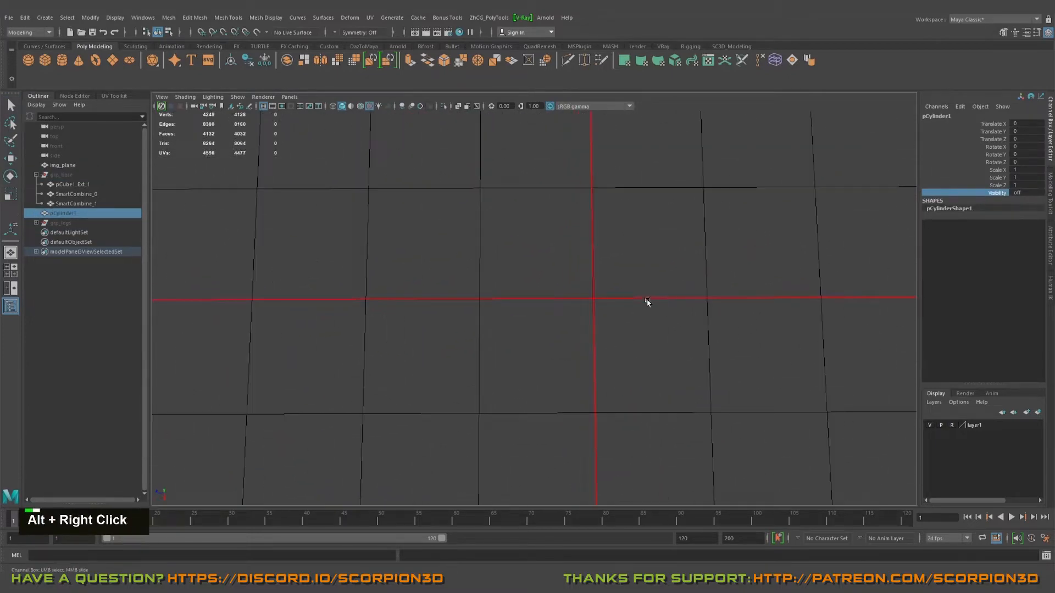
Create a polygon cylinder at the origin and set its axis subdivisions to 16.
click(65, 61)
alt+drag(539, 369, 667, 307)
click(958, 224)
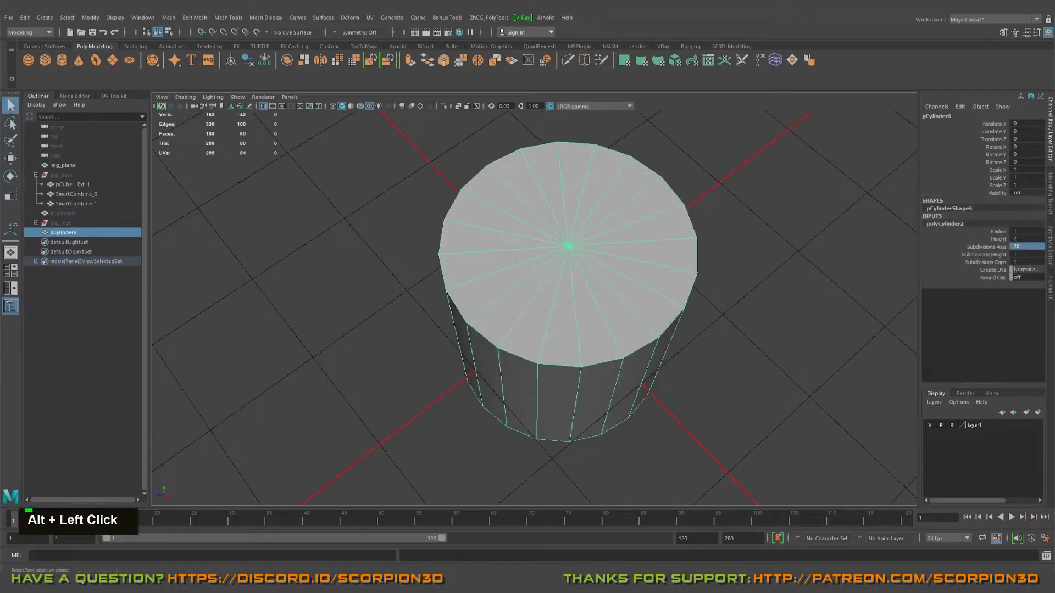
text(16)
key(Return)
Set the new cylinder's height to 0.2 to make it a flat disc.
alt+drag(528, 396, 605, 341)
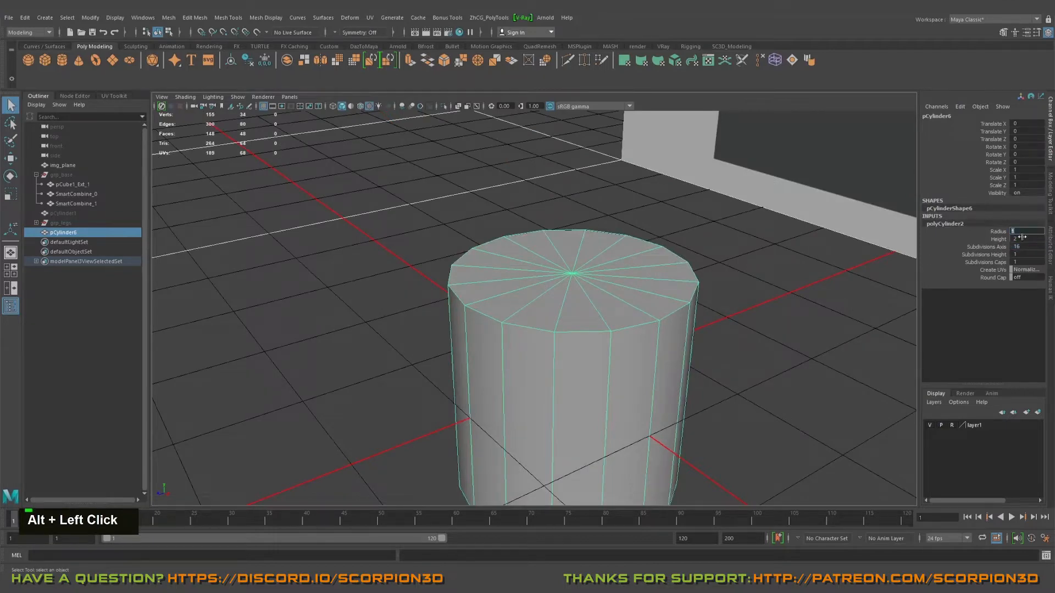
key(Tab)
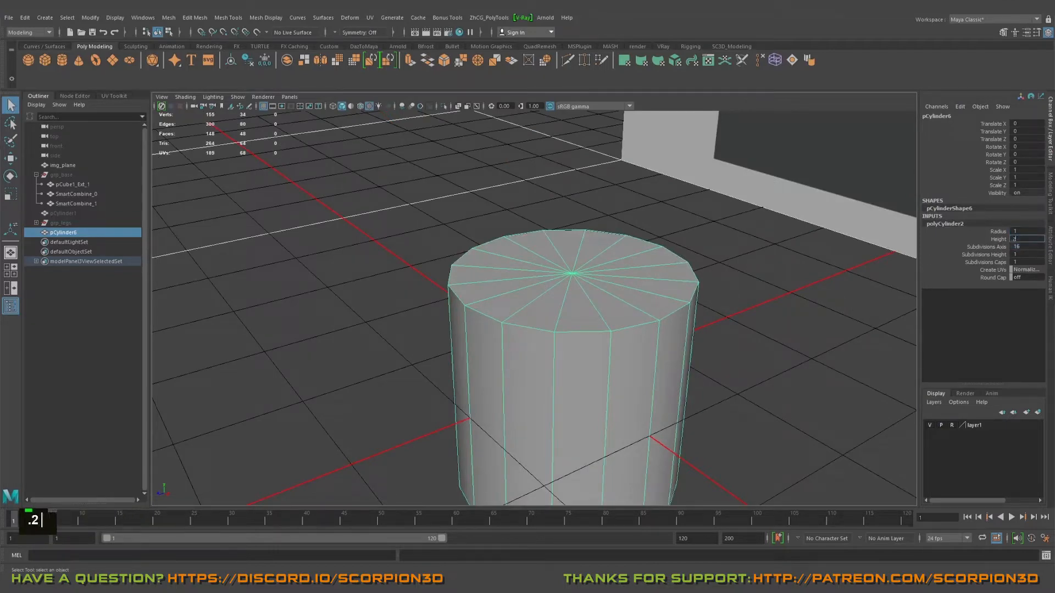
key(Return)
alt+drag(637, 403, 534, 379)
alt+middle_drag(508, 272, 534, 310)
key(q)
right_drag(506, 260, 549, 247)
key(q)
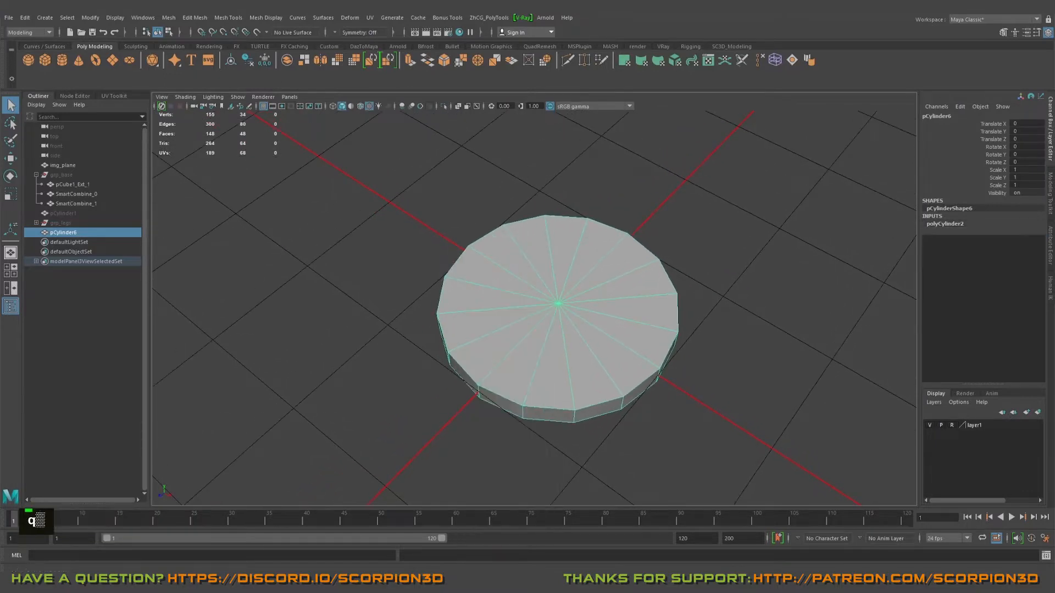
Create a polygon prism with default settings and 6 sides in its base at the origin.
click(36, 19)
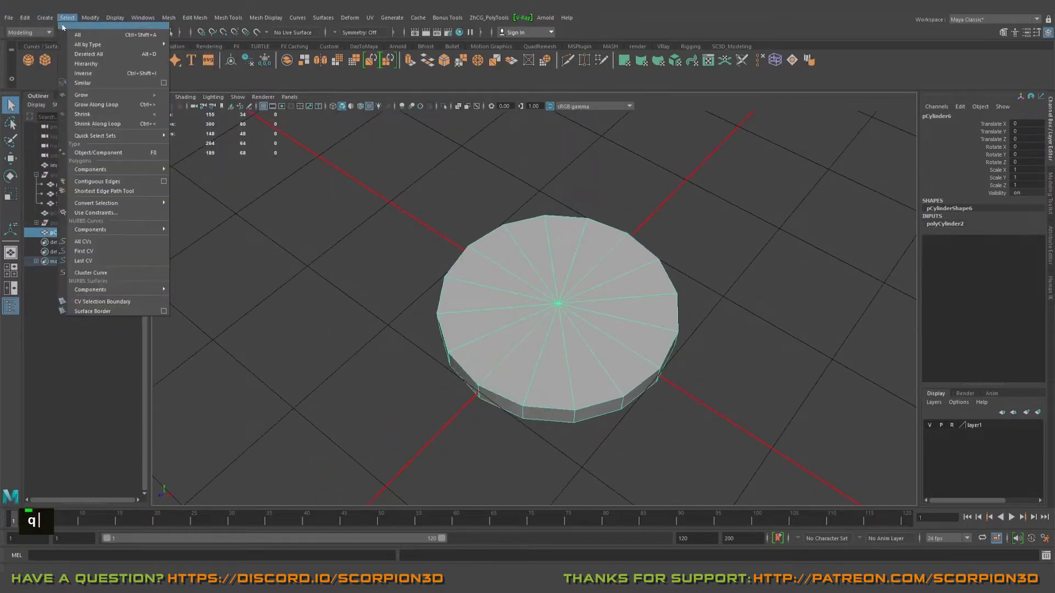
mouse_move(77, 55)
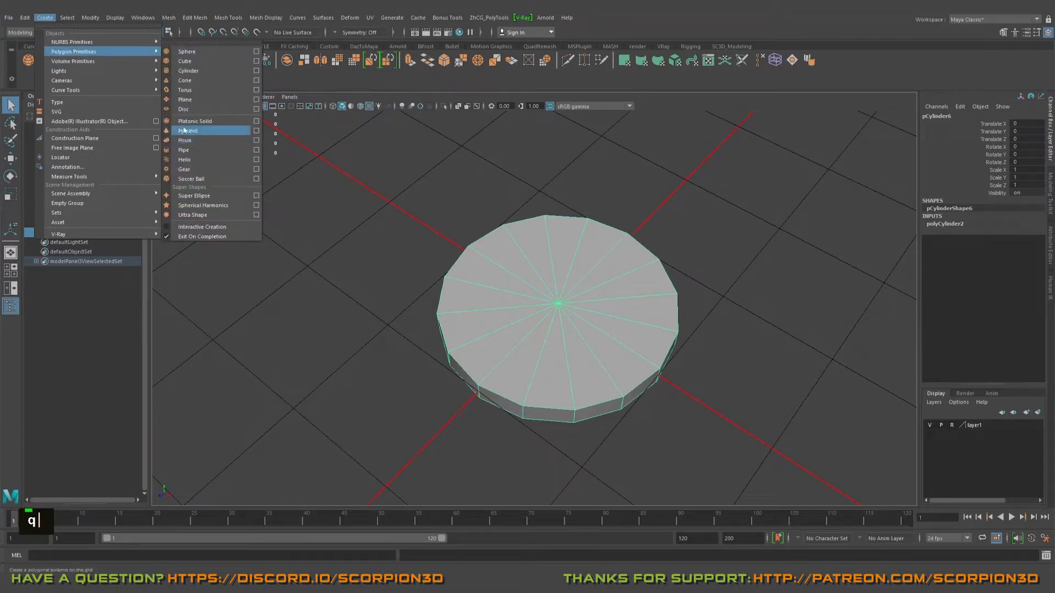
click(257, 141)
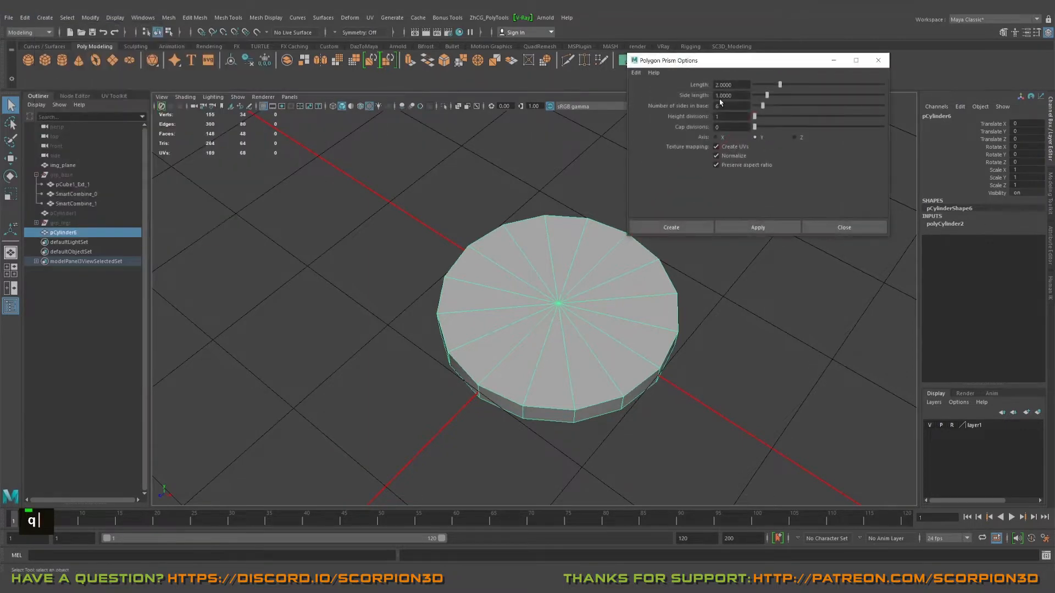
click(638, 73)
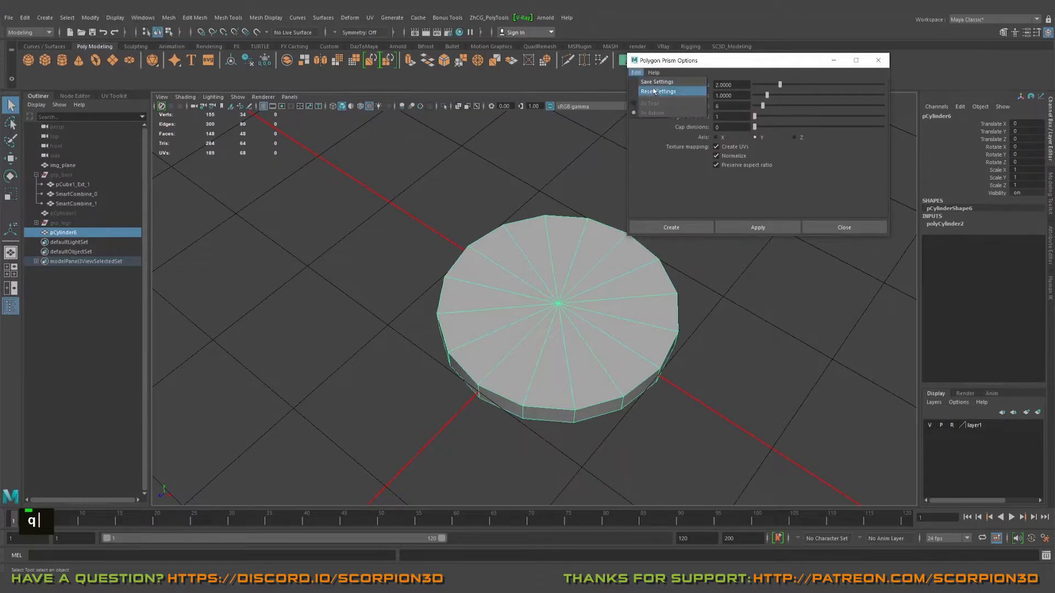
click(654, 92)
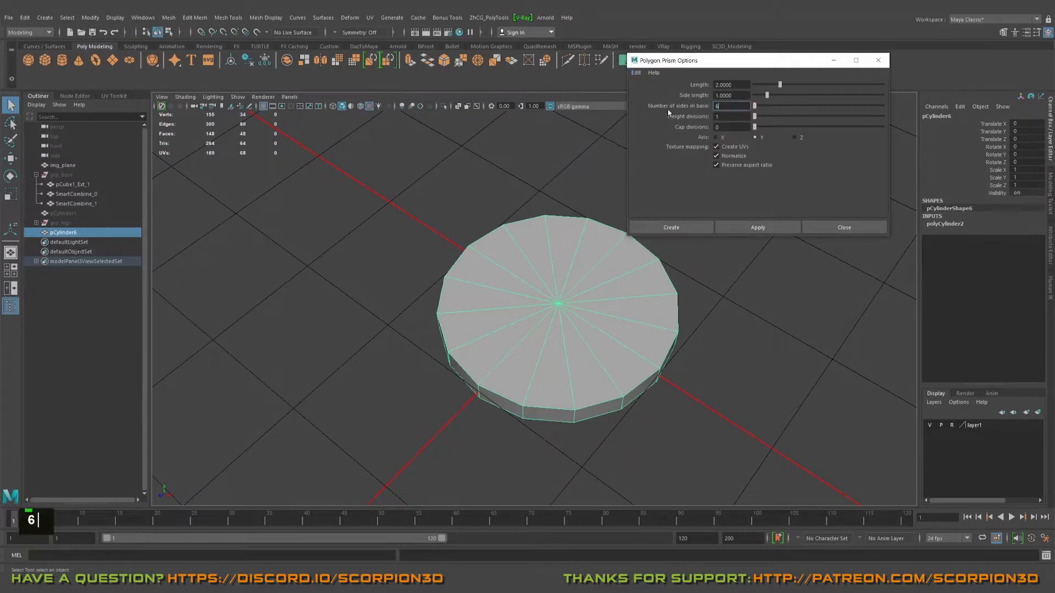
click(754, 227)
alt+drag(582, 285, 543, 258)
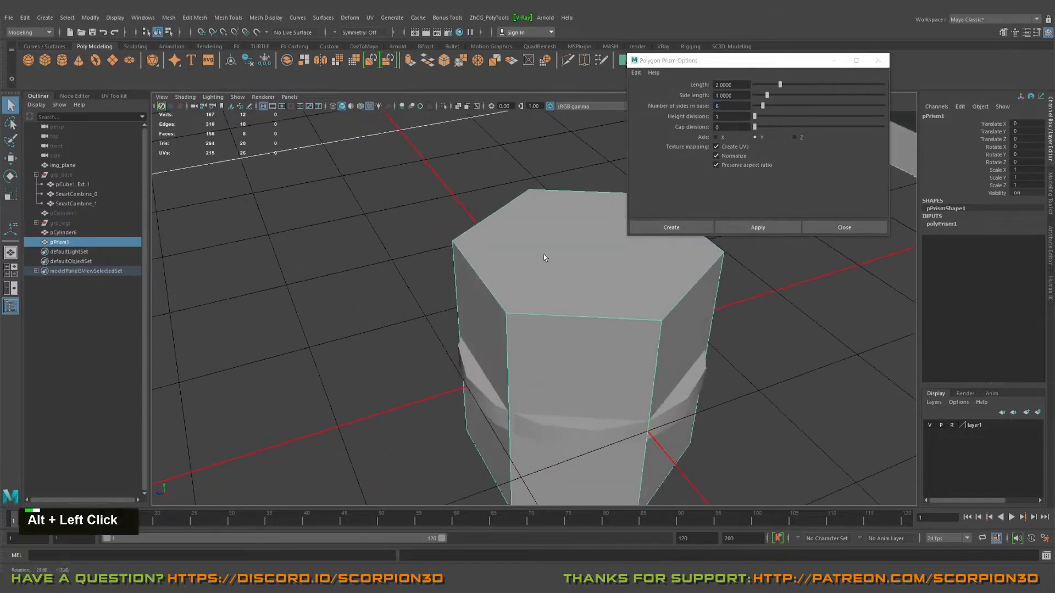
double_click(839, 225)
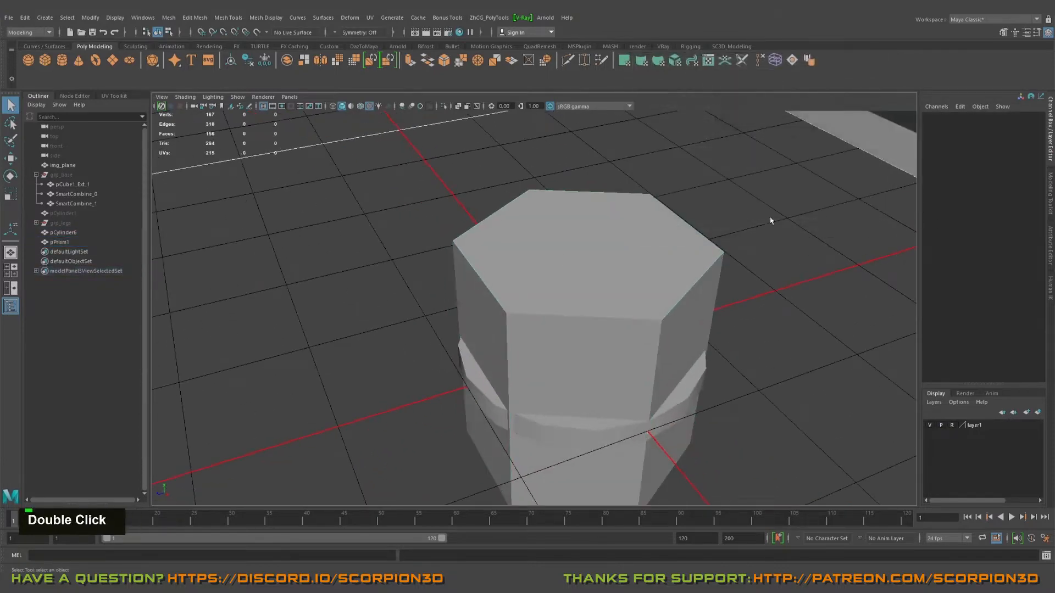
Scale the hexagonal prism to 0.614 in X and Z and 0.076 in Y, and raise it to Y 0.296.
click(660, 244)
double_click(953, 224)
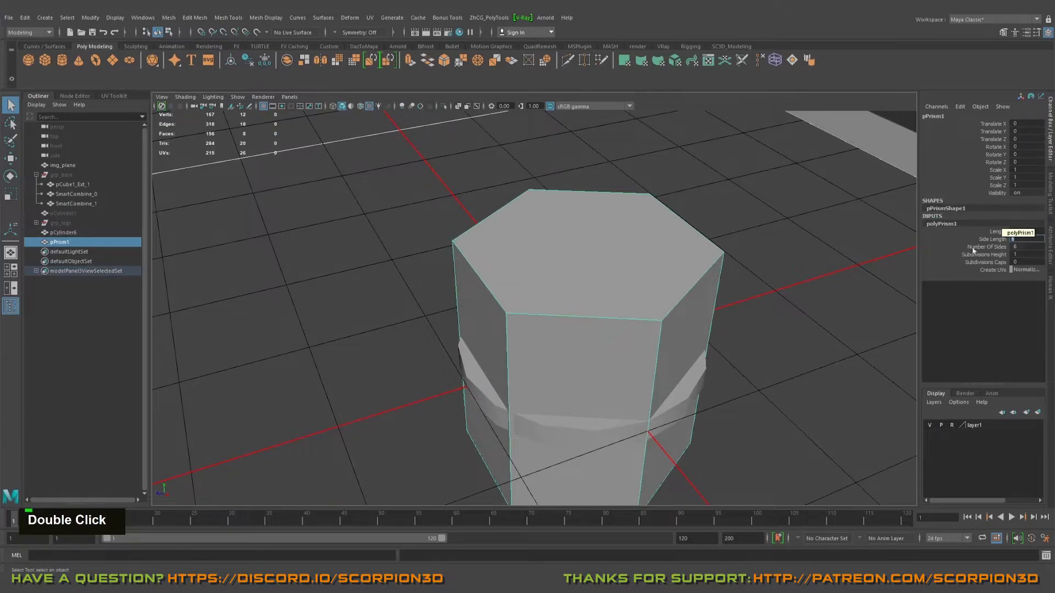
alt+drag(521, 312, 527, 259)
key(w)
key(r)
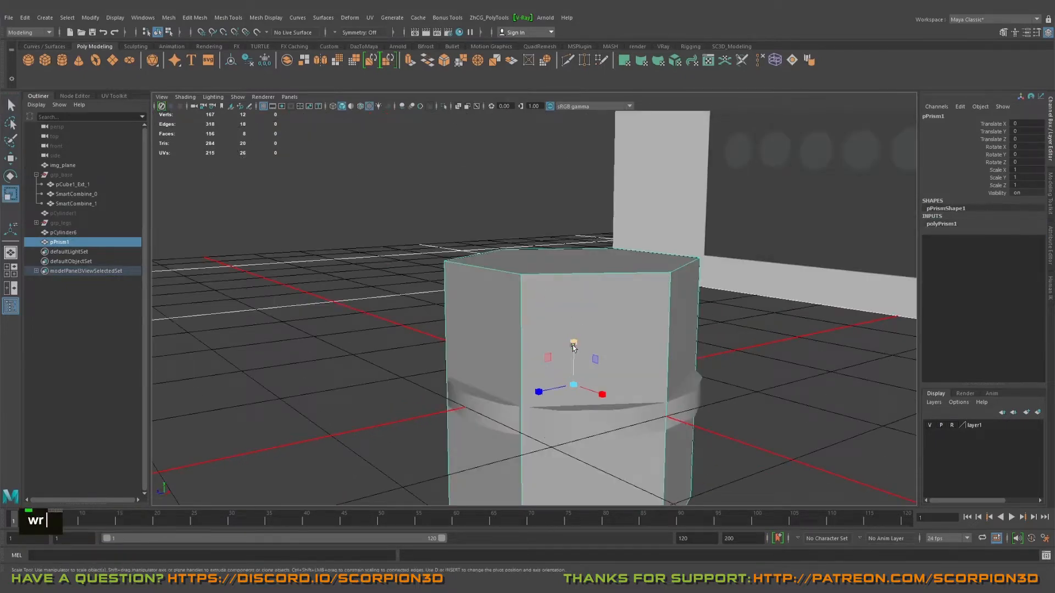
mouse_move(572, 345)
mouse_down()
mouse_move(568, 385)
mouse_move(579, 325)
mouse_move(580, 358)
mouse_up()
key(3)
key(w)
key(r)
drag(569, 351, 573, 326)
key(w)
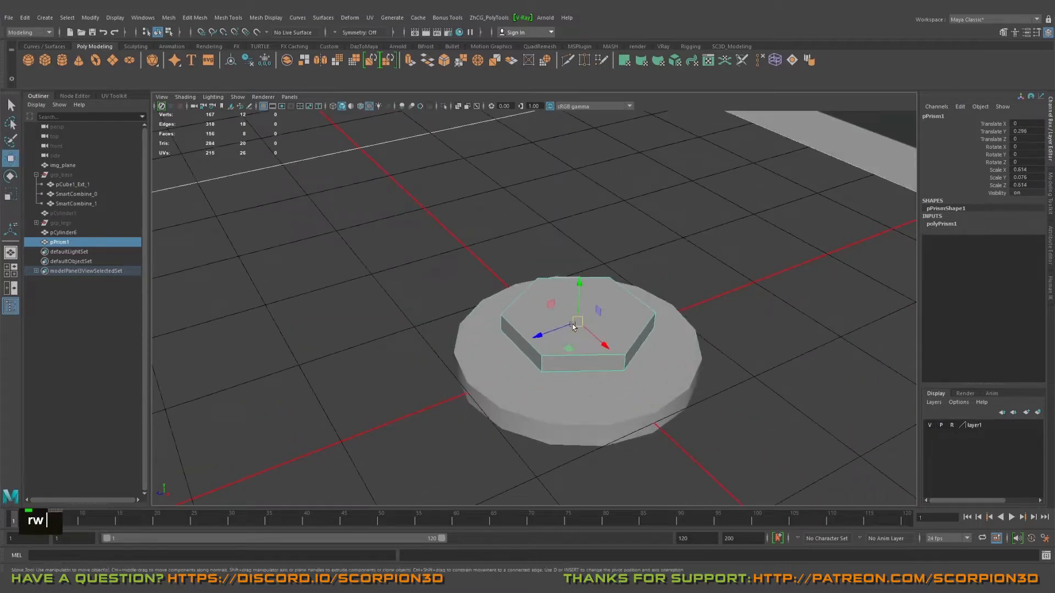
Seat the hexagonal prism on the disc at Y 0.203 and set its Y scale to 0.100.
drag(579, 283, 579, 303)
alt+drag(567, 349, 558, 306)
alt+middle_drag(558, 306, 531, 262)
alt+right_drag(532, 262, 566, 259)
key(r)
drag(563, 258, 561, 240)
key(w)
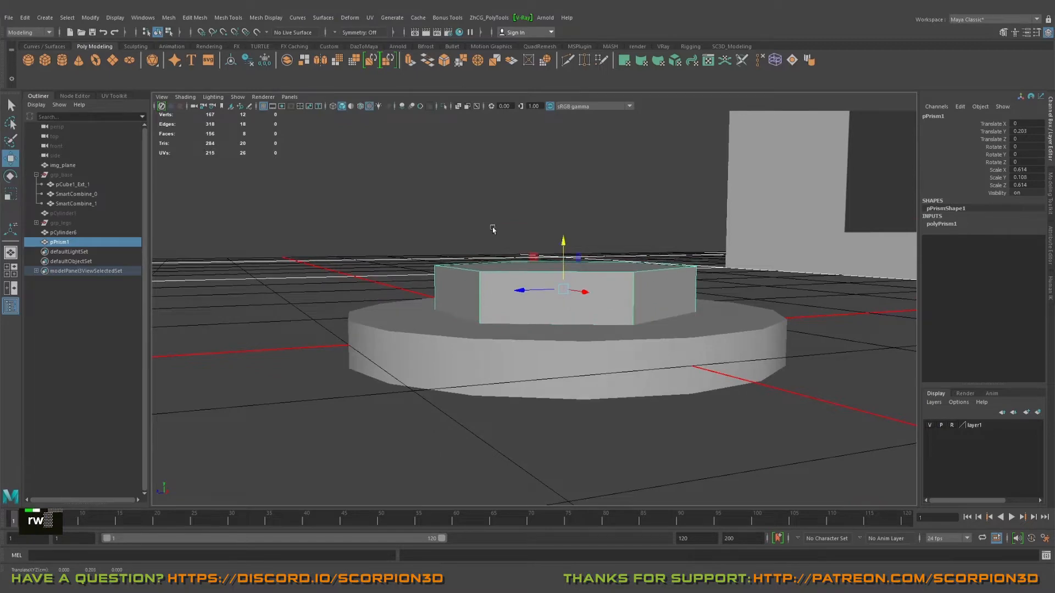
Turn on wireframe-on-shaded display so the edges of the disc and prism show when unselected.
alt+drag(493, 230, 549, 380)
shift+click(556, 365)
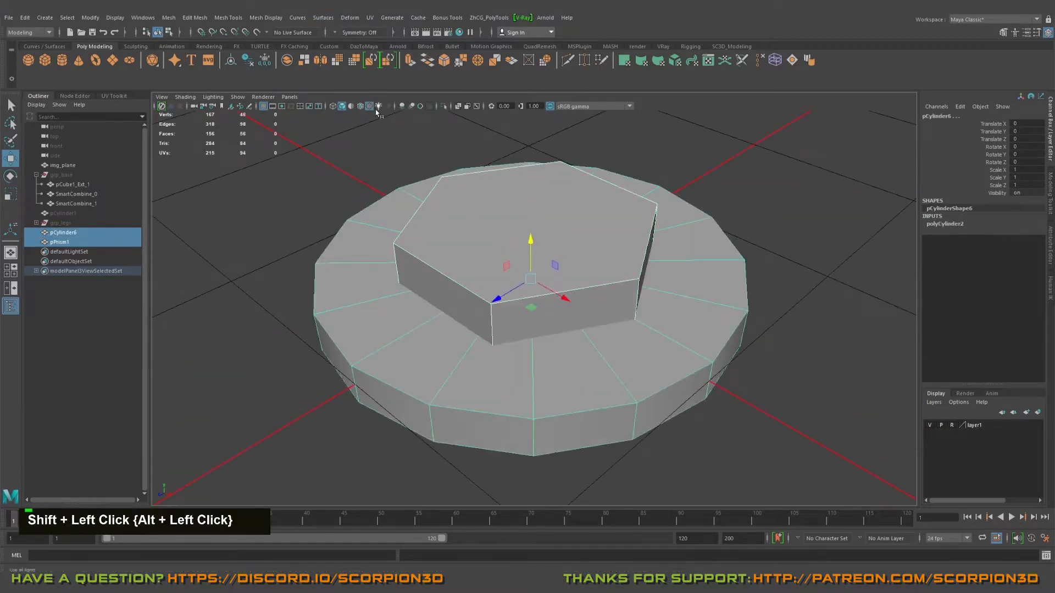
click(361, 107)
alt+drag(596, 314, 610, 379)
click(761, 242)
alt+drag(607, 241, 620, 248)
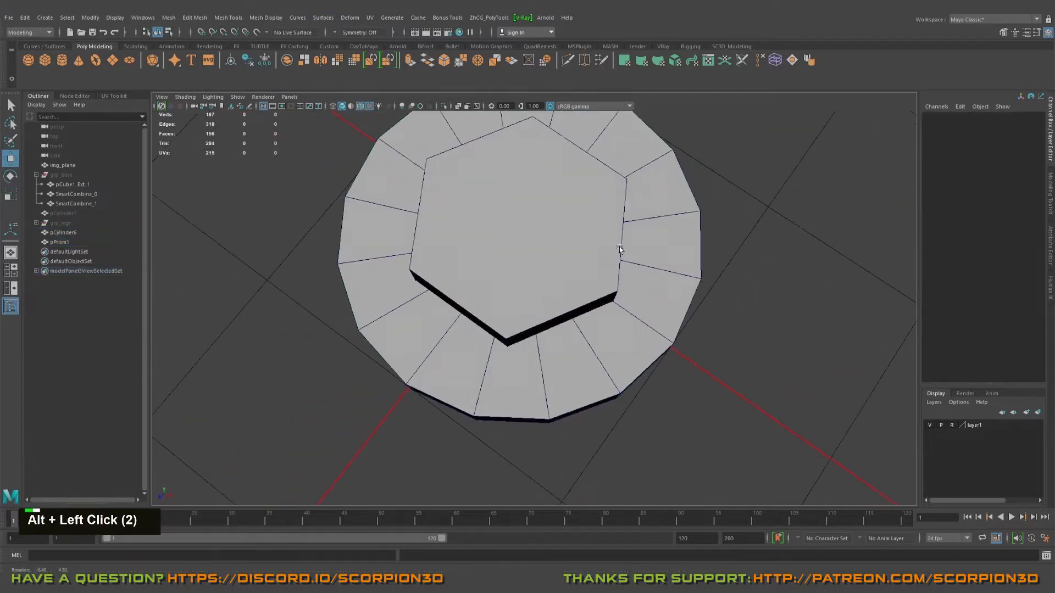
Set the base disc's axis subdivisions to 18 to suit the six-sided prism.
alt+middle_drag(566, 208, 605, 278)
alt+drag(605, 278, 685, 259)
click(685, 258)
alt+drag(640, 225, 624, 275)
alt+middle_drag(624, 275, 612, 311)
alt+drag(612, 311, 527, 354)
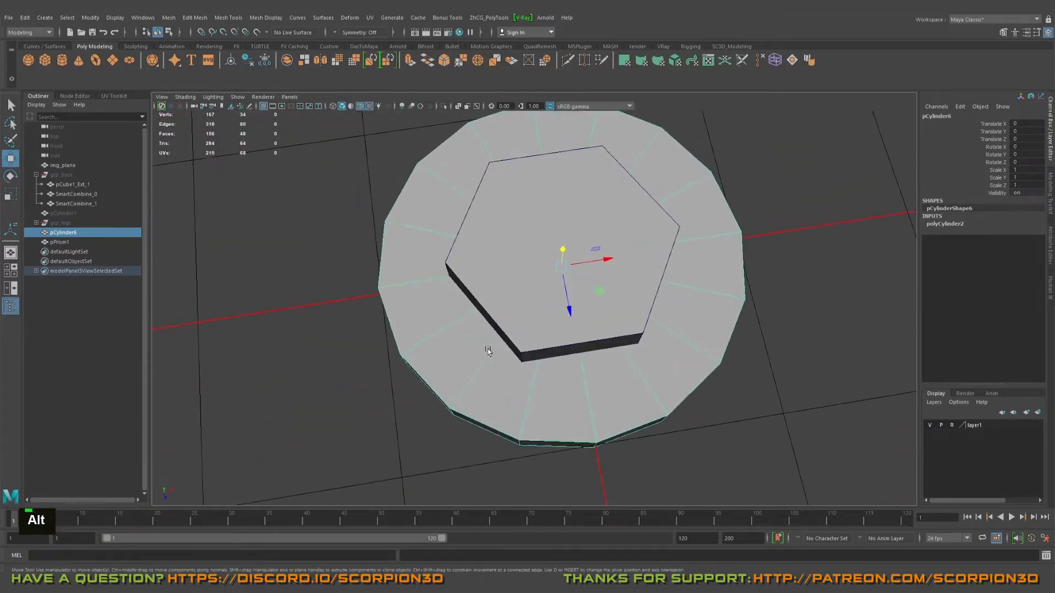
alt+middle_drag(612, 350, 657, 308)
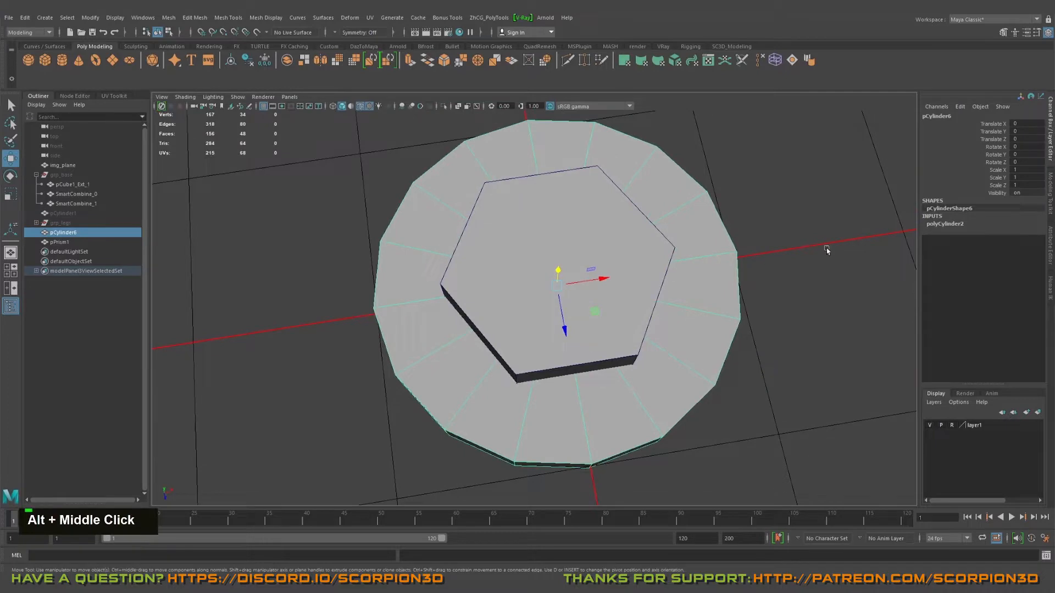
click(941, 224)
click(988, 246)
alt+drag(758, 277, 727, 280)
middle_drag(732, 280, 735, 279)
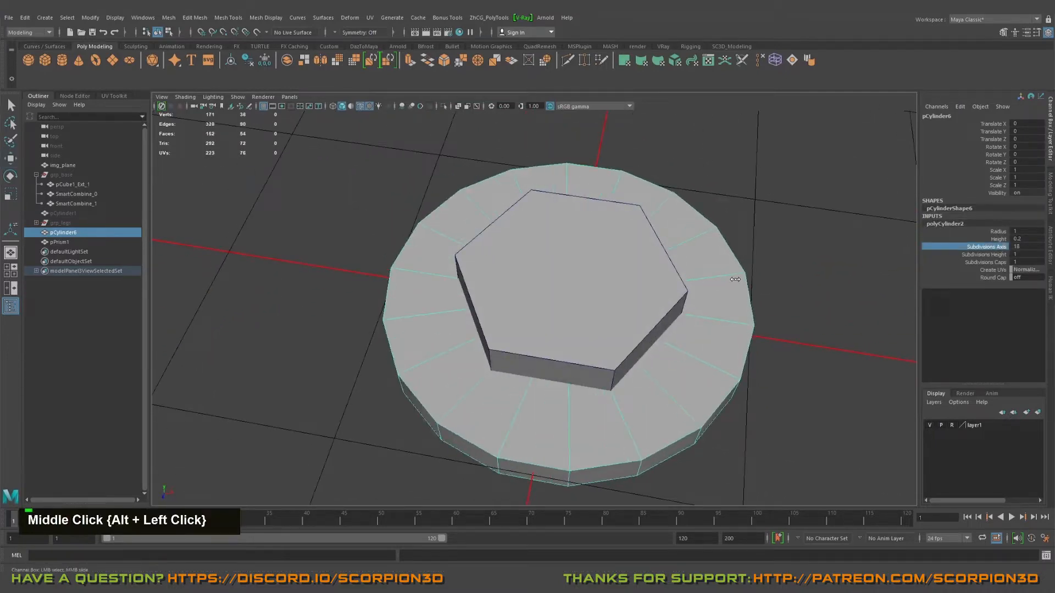
Examine from above how the disc's radial edges line up with the corners and sides of the hexagonal prism.
alt+drag(716, 277, 714, 270)
alt+middle_drag(713, 270, 726, 293)
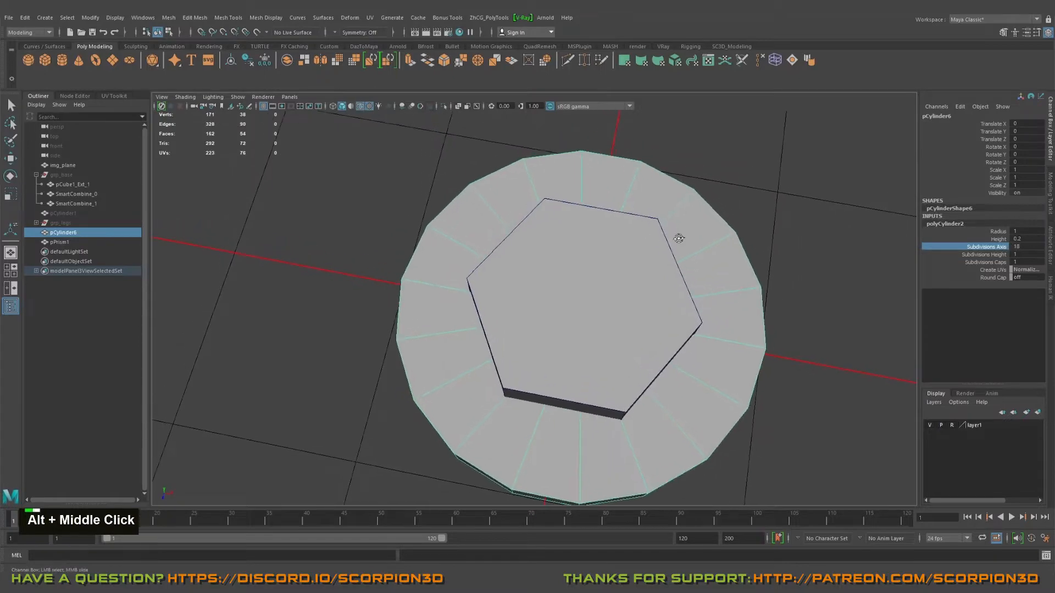
alt+middle_drag(679, 239, 676, 306)
alt+drag(676, 306, 636, 259)
alt+middle_drag(636, 259, 638, 273)
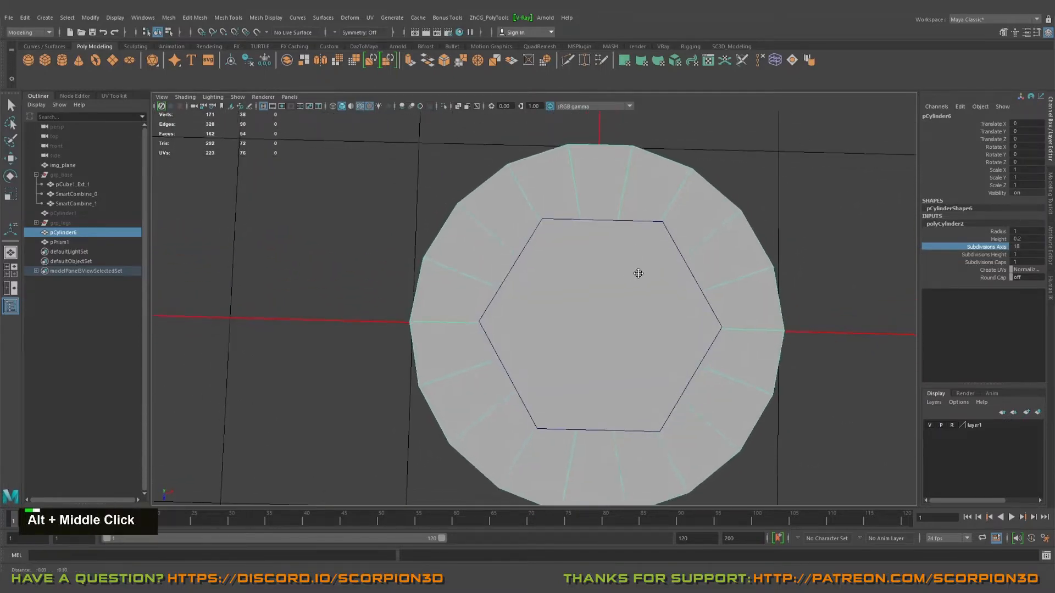
alt+drag(638, 273, 601, 279)
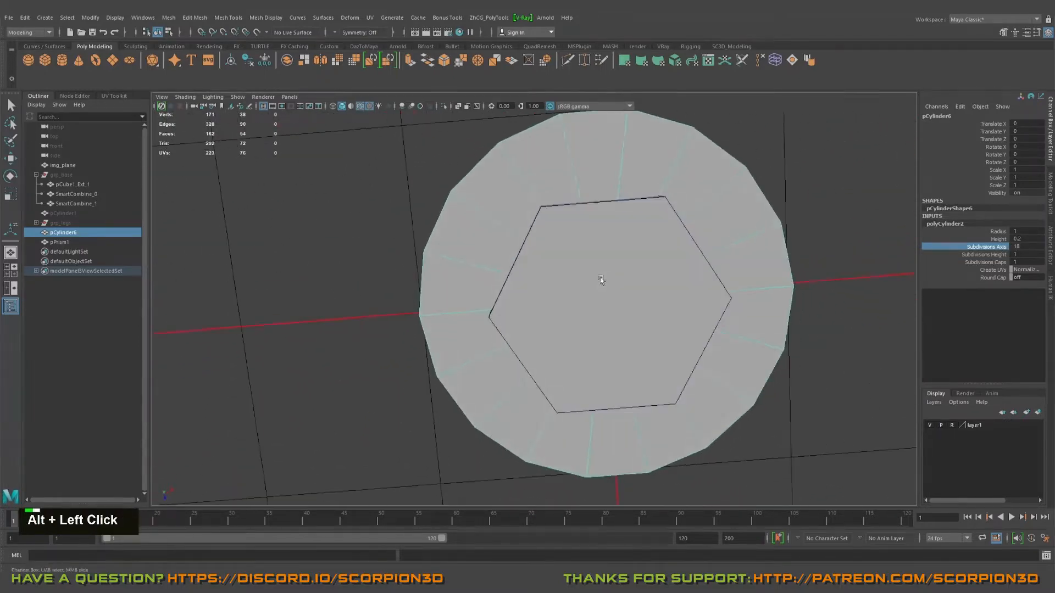
alt+middle_drag(601, 279, 608, 273)
alt+drag(608, 273, 691, 216)
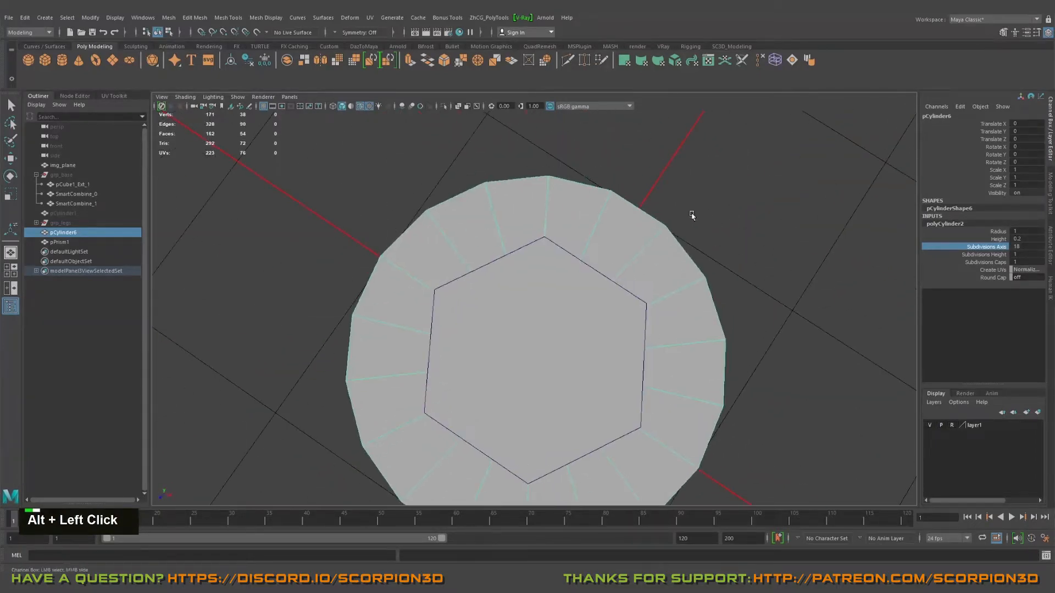
alt+middle_drag(691, 215, 725, 248)
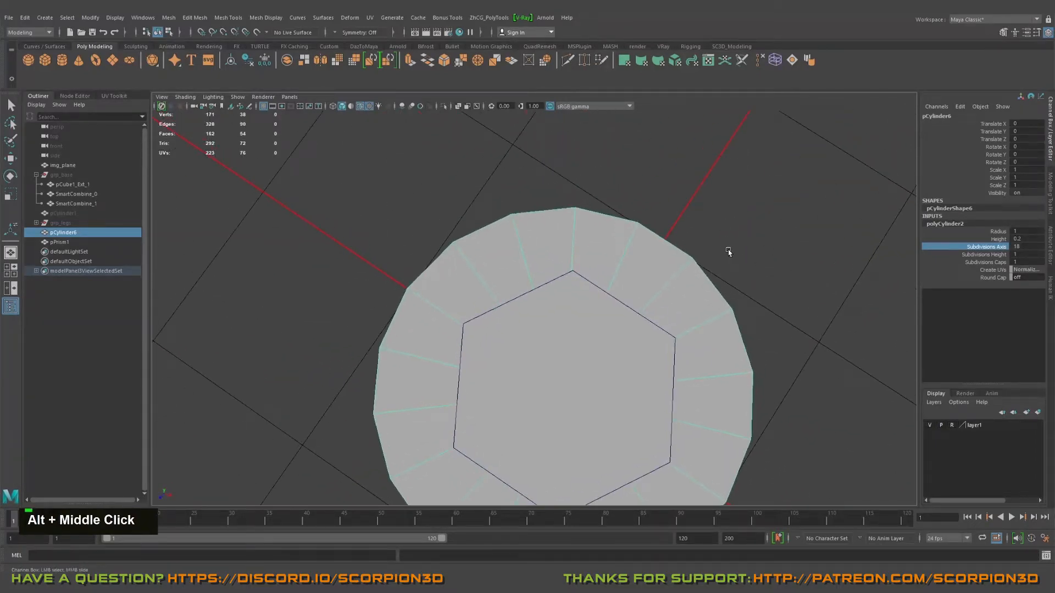
alt+drag(726, 248, 681, 275)
alt+middle_drag(681, 275, 782, 273)
alt+drag(783, 273, 659, 288)
alt+drag(490, 338, 542, 262)
alt+middle_drag(541, 262, 694, 251)
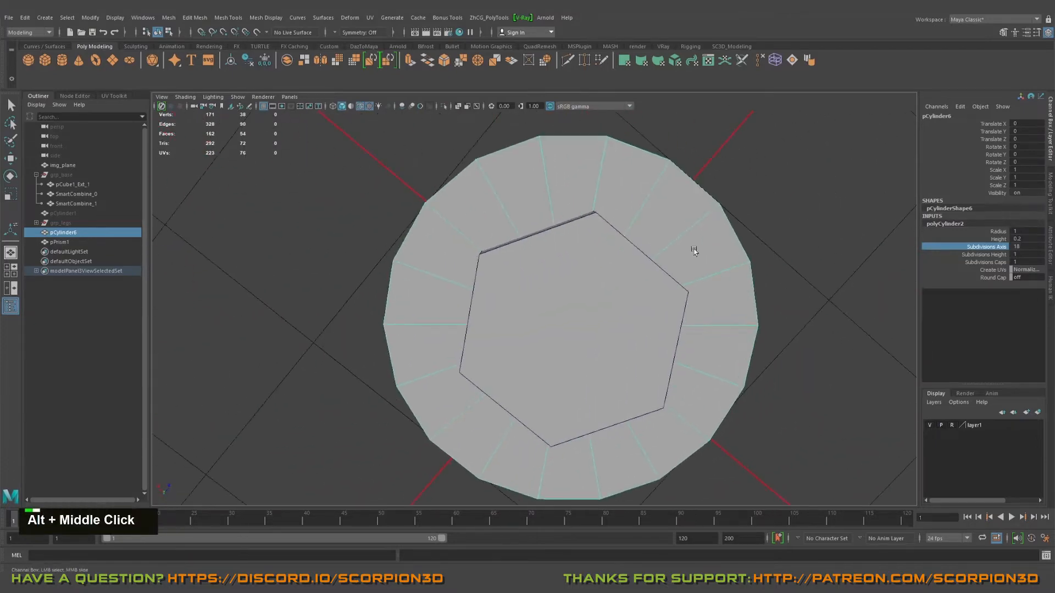
alt+drag(717, 376, 662, 280)
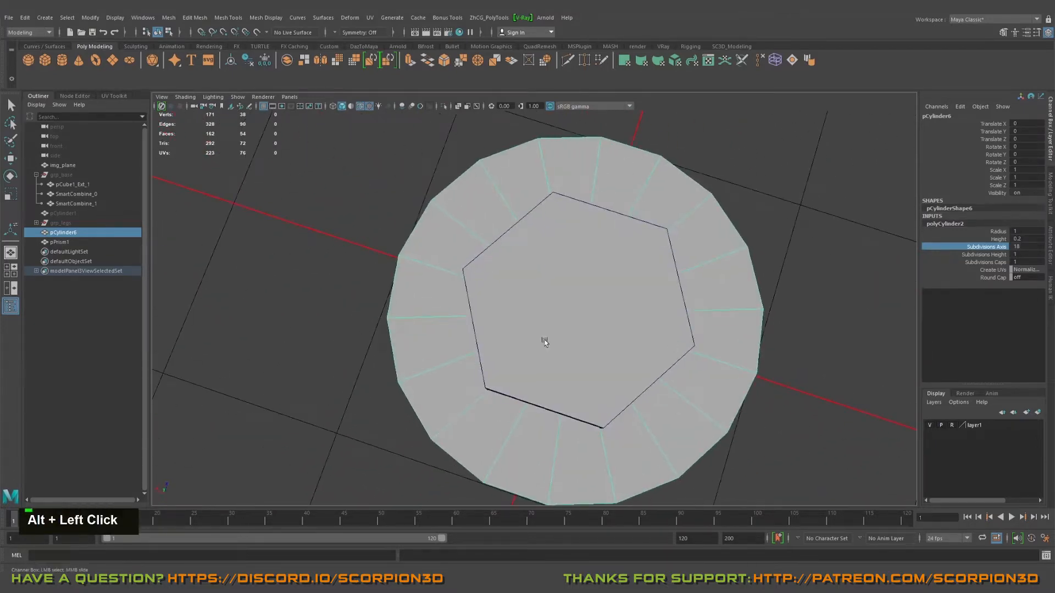
alt+drag(545, 342, 602, 308)
alt+middle_drag(603, 308, 602, 356)
alt+drag(603, 355, 565, 299)
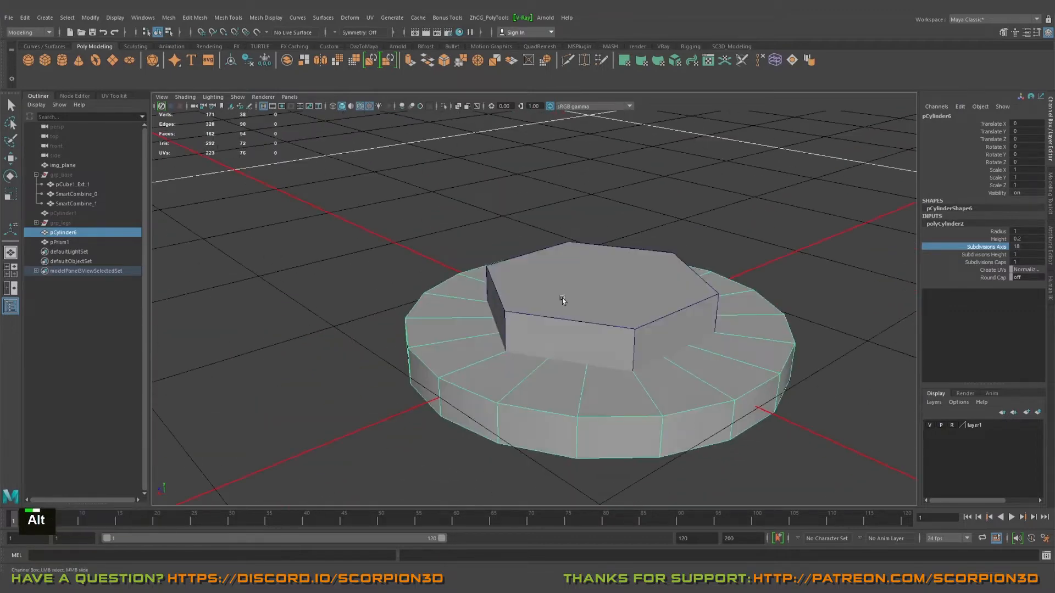
alt+middle_drag(565, 299, 566, 278)
alt+drag(566, 277, 582, 327)
Duplicate the base disc and raise the copy above the hexagonal prism to Y 0.59.
click(582, 327)
key(w)
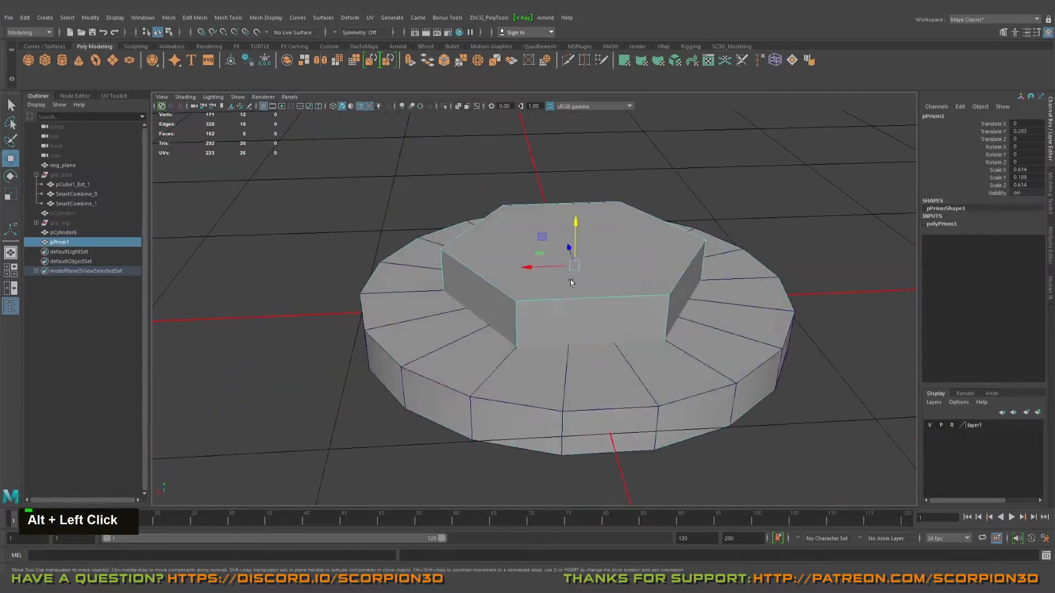
alt+drag(570, 279, 436, 323)
click(436, 323)
key(ctrl+d)
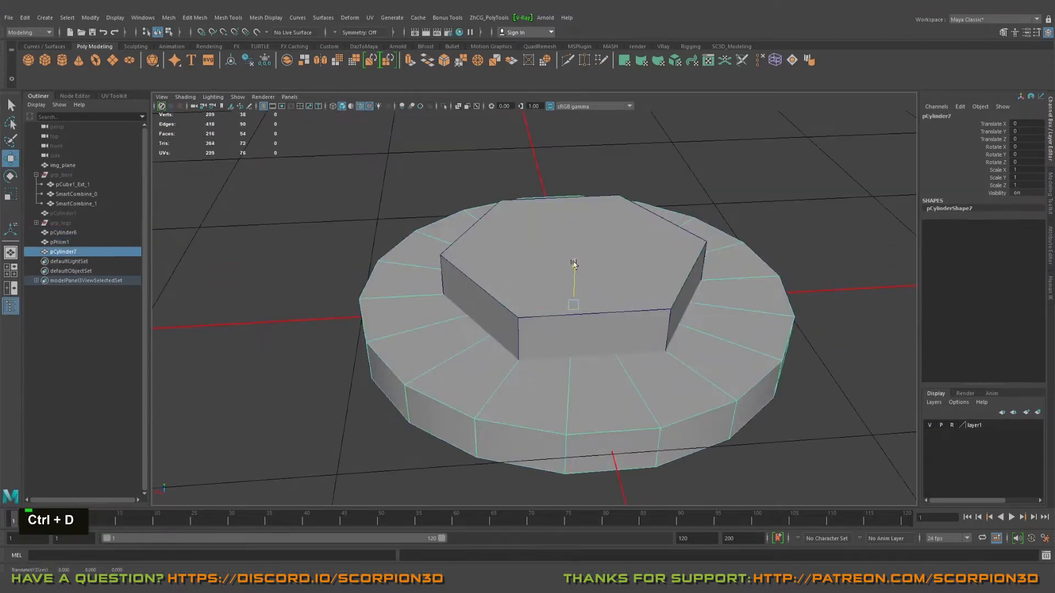
drag(573, 264, 565, 139)
Scale the duplicated disc to 0.342 in X and Z and lower it onto the hexagonal prism at Y 0.404.
key(r)
alt+drag(556, 196, 550, 229)
alt+right_drag(549, 228, 573, 261)
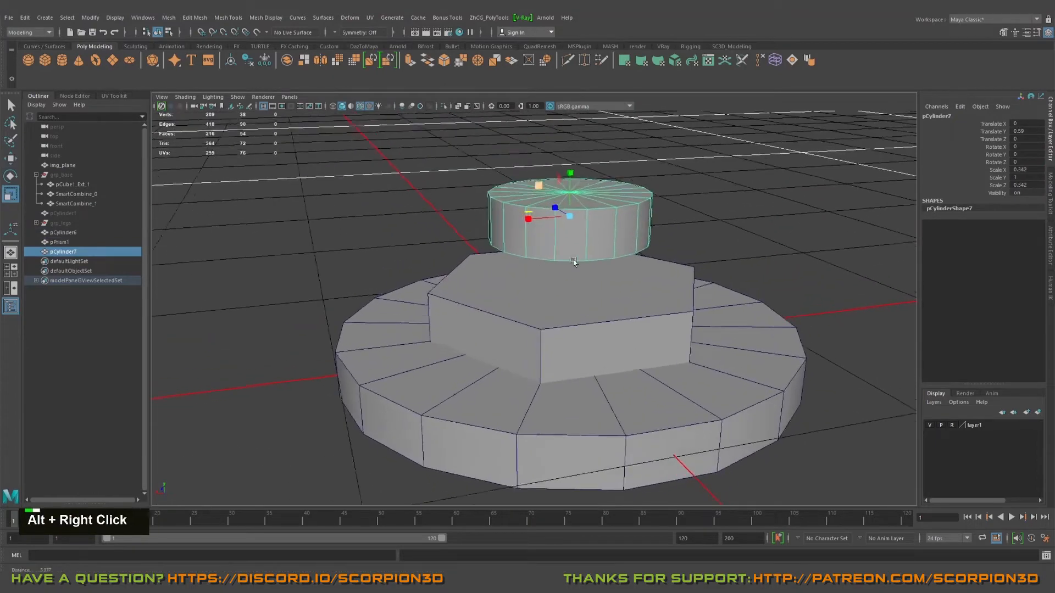
key(w)
drag(571, 169, 568, 210)
alt+scroll(584, 224, down, 3)
alt+right_drag(584, 224, 667, 313)
alt+drag(667, 313, 594, 240)
key(q)
Examine the stacked disc, hexagonal prism and small cylinder from several angles, comparing their edges.
alt+middle_drag(594, 240, 580, 285)
alt+drag(580, 286, 609, 235)
alt+scroll(610, 287, down, 4)
alt+right_drag(610, 236, 615, 264)
alt+drag(615, 263, 511, 247)
alt+scroll(531, 276, down, 2)
alt+right_drag(493, 286, 524, 329)
alt+drag(525, 330, 573, 330)
alt+middle_drag(574, 330, 591, 268)
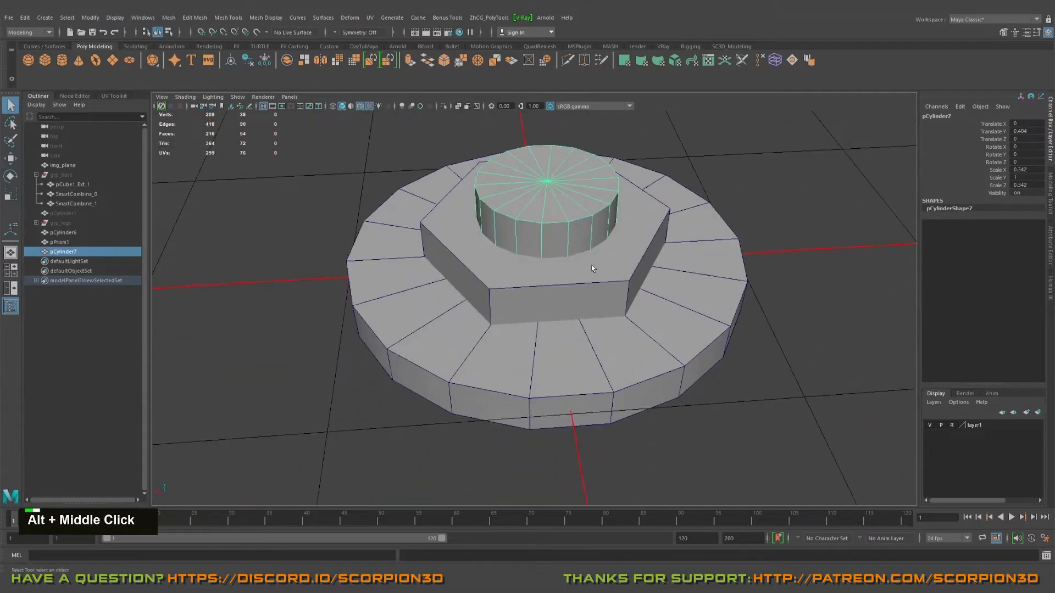
alt+drag(527, 272, 541, 299)
alt+right_drag(541, 300, 547, 302)
alt+drag(547, 302, 511, 304)
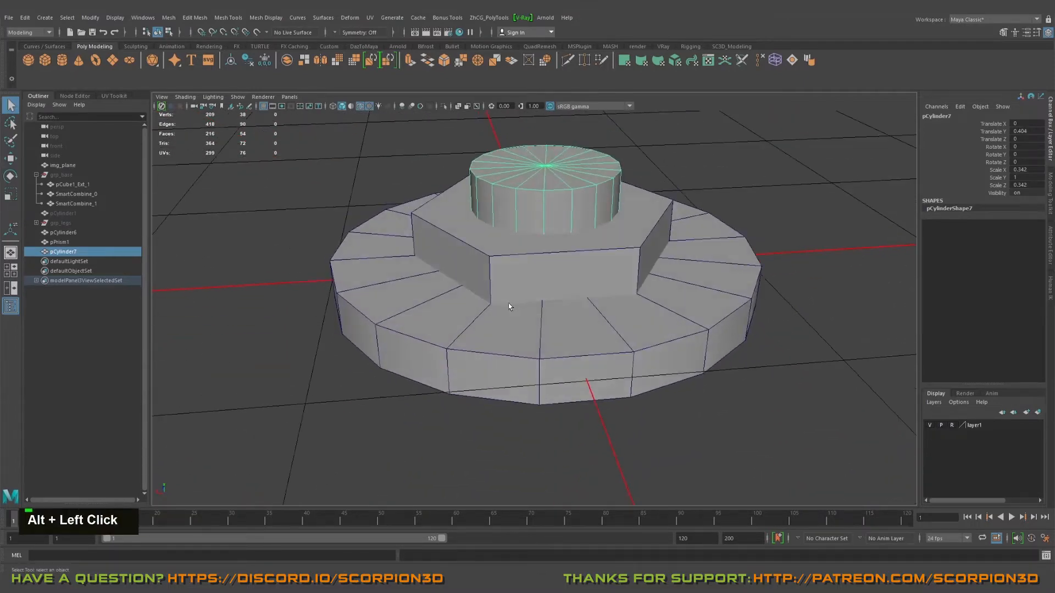
Select the base disc, hexagonal prism and small cylinder, freeze their transformations and delete their history.
click(508, 308)
shift+click(518, 283)
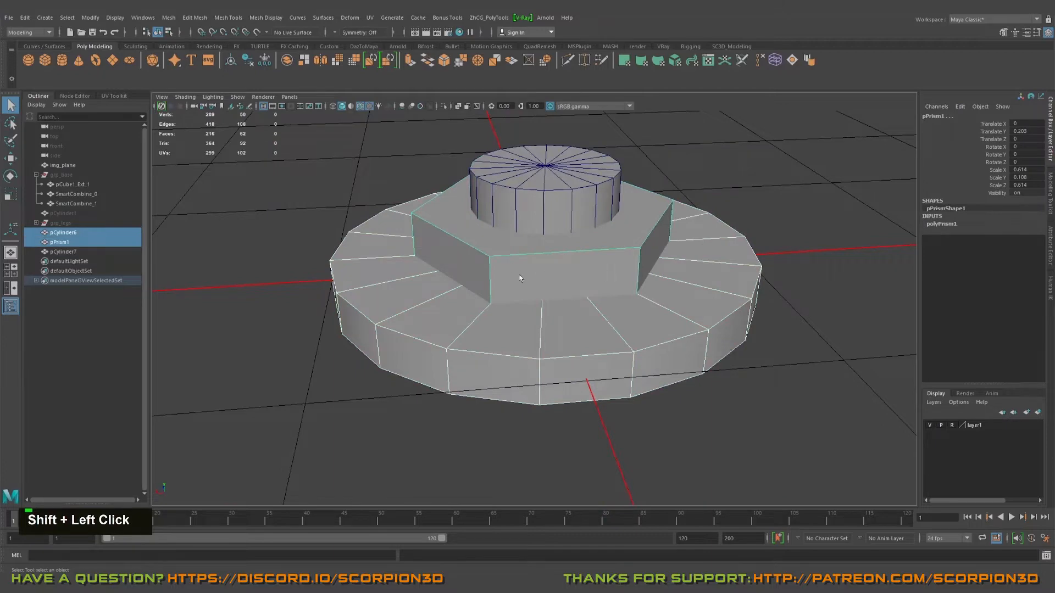
shift+click(499, 187)
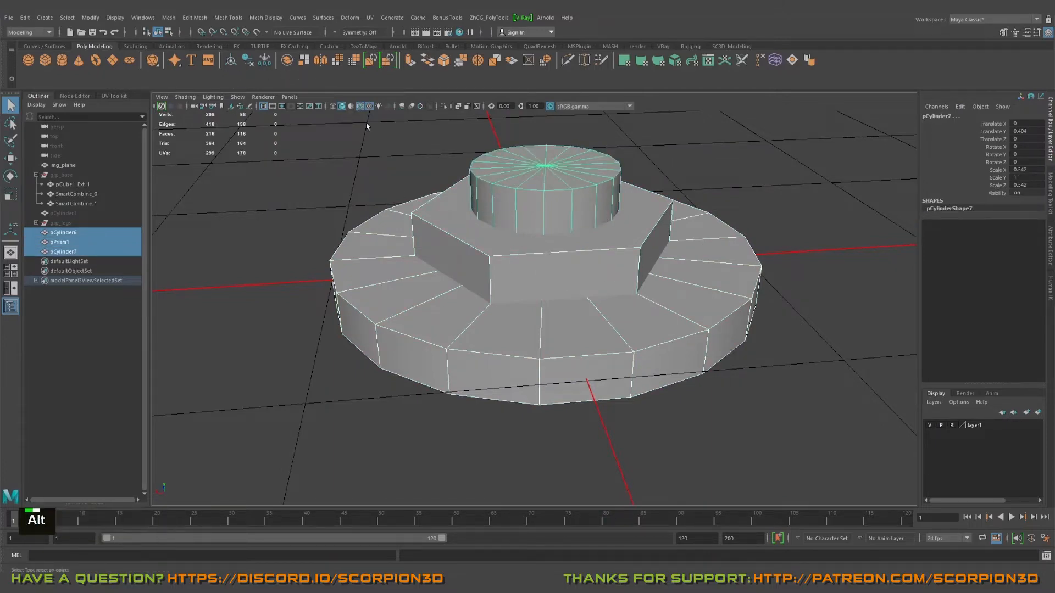
alt+drag(379, 135, 480, 219)
right_drag(509, 215, 506, 190)
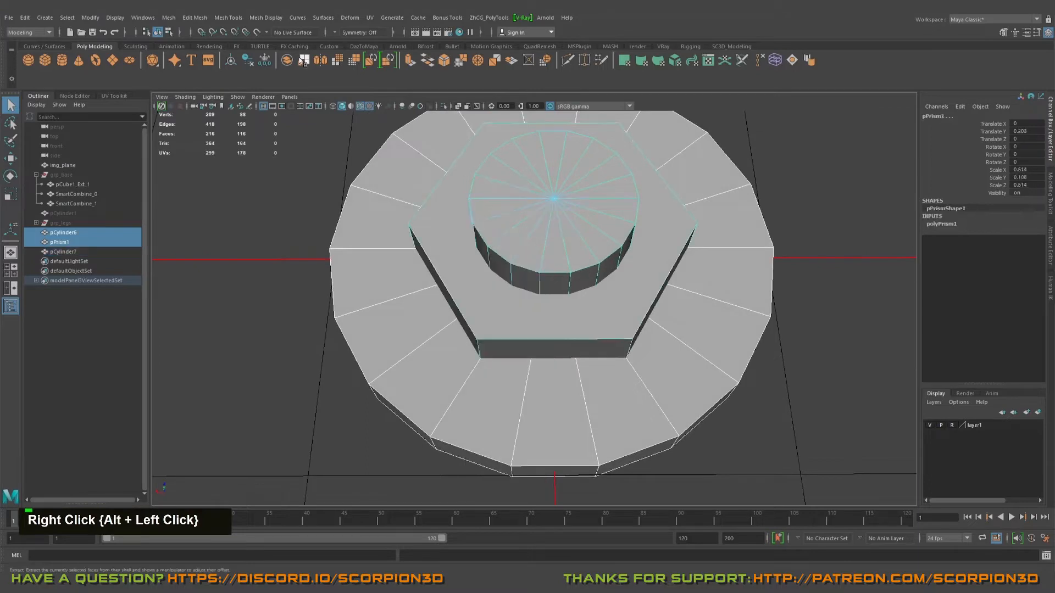
right_drag(483, 224, 549, 198)
key(q)
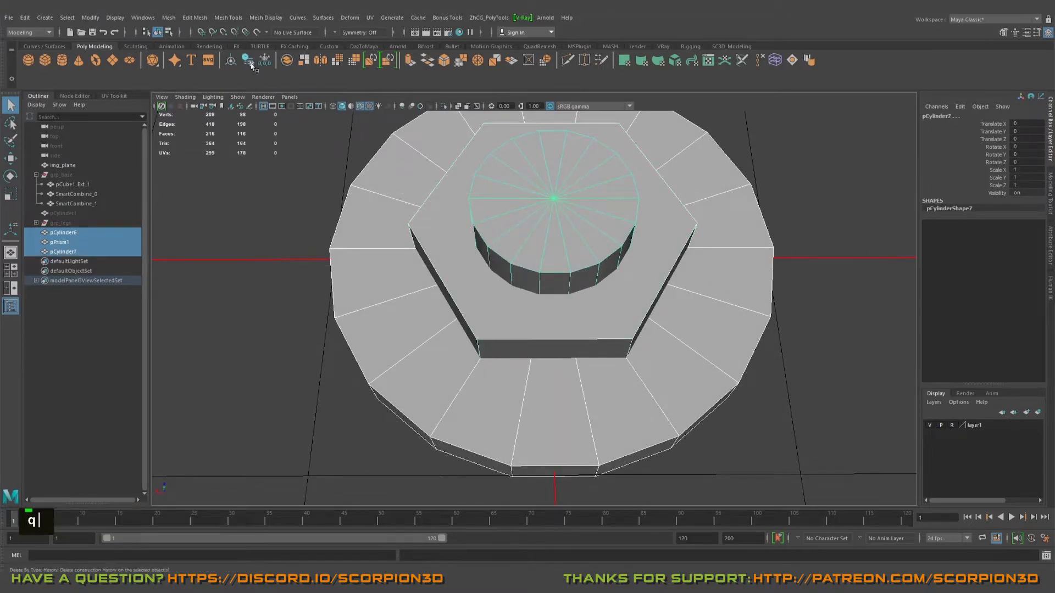
alt+drag(479, 236, 478, 171)
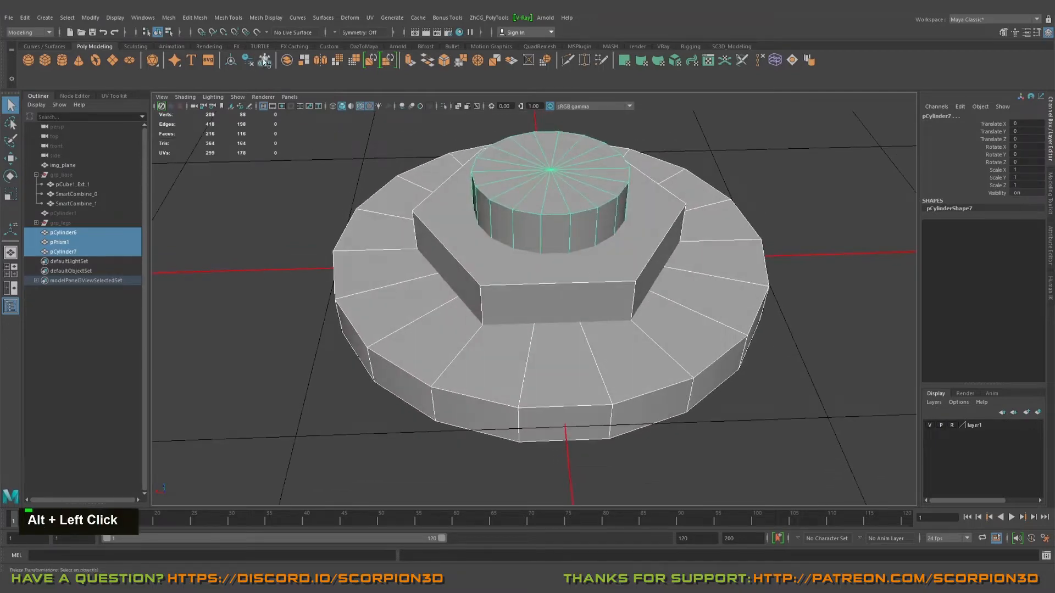
Combine the base disc, hexagonal prism and small cylinder into one mesh with a Boolean Union.
shift+right_click(516, 272)
mouse_move(498, 486)
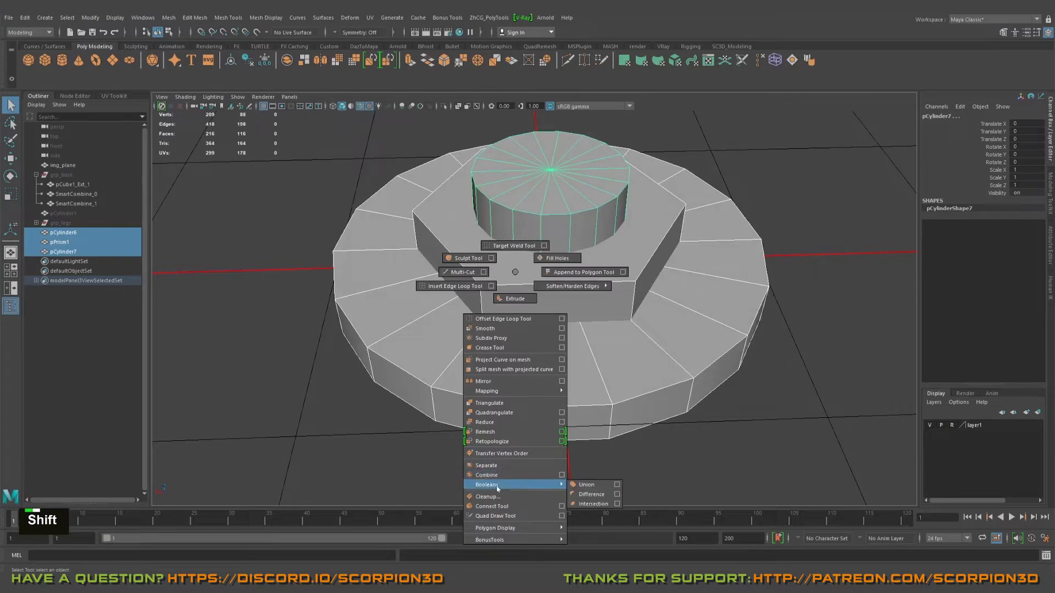
click(597, 488)
Merge all vertices of the united mesh with a distance threshold of 0.01.
mouse_move(566, 342)
alt+mouse_down()
mouse_move(535, 288)
mouse_move(561, 344)
alt+mouse_up()
alt+middle_drag(561, 345, 555, 308)
right_drag(536, 287, 480, 285)
scroll(480, 286, down, 3)
shift+right_drag(533, 264, 544, 206)
alt+right_drag(515, 269, 584, 325)
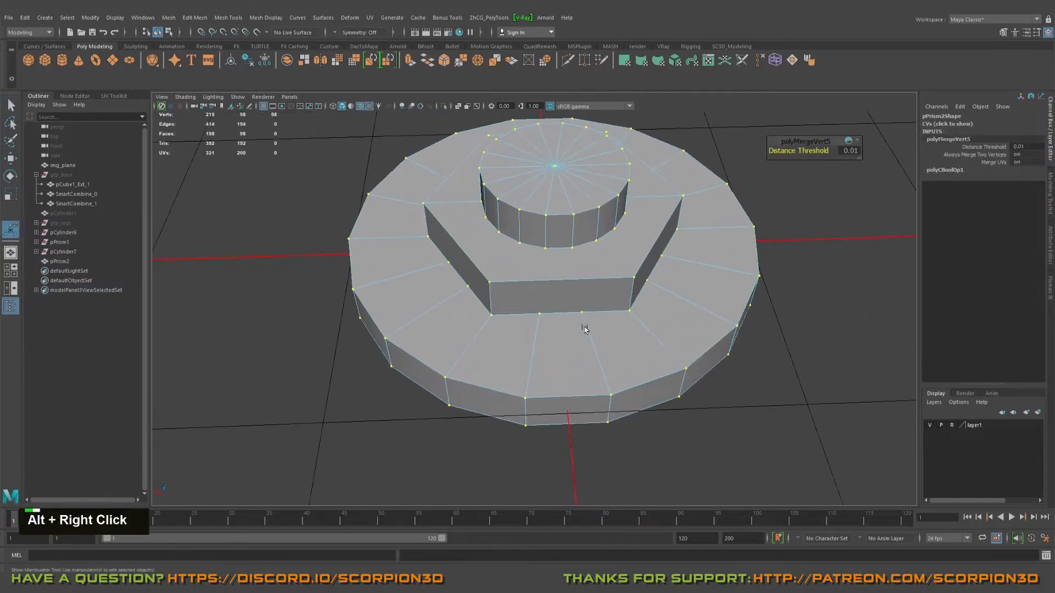
alt+drag(584, 325, 585, 332)
alt+drag(503, 328, 511, 324)
alt+right_drag(511, 324, 549, 328)
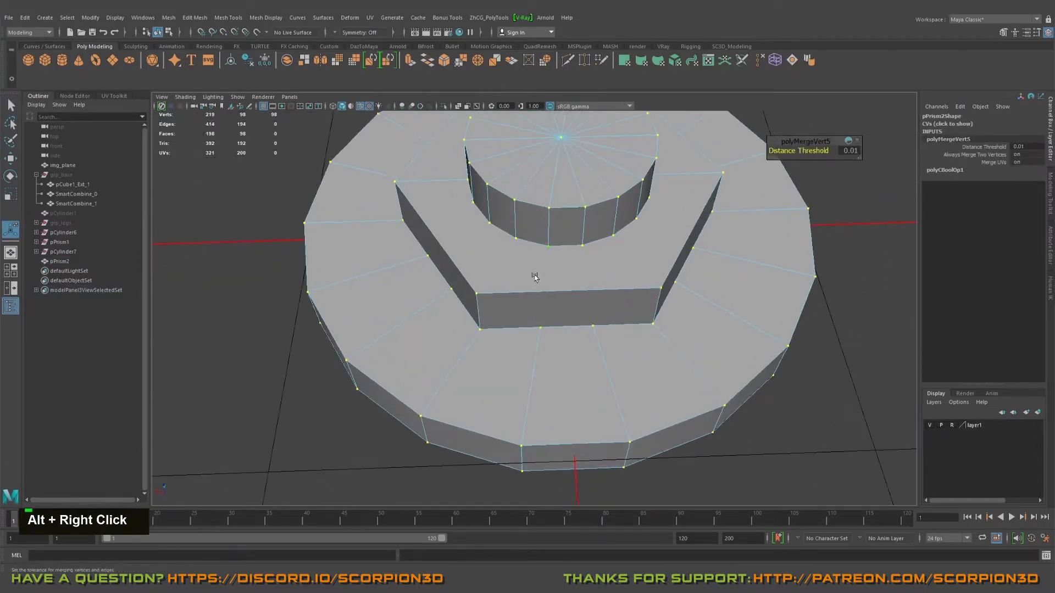
alt+drag(535, 278, 584, 288)
Select the six side faces of the hexagonal prism and delete them.
key(q)
right_drag(557, 276, 560, 294)
click(560, 291)
alt+drag(560, 291, 535, 275)
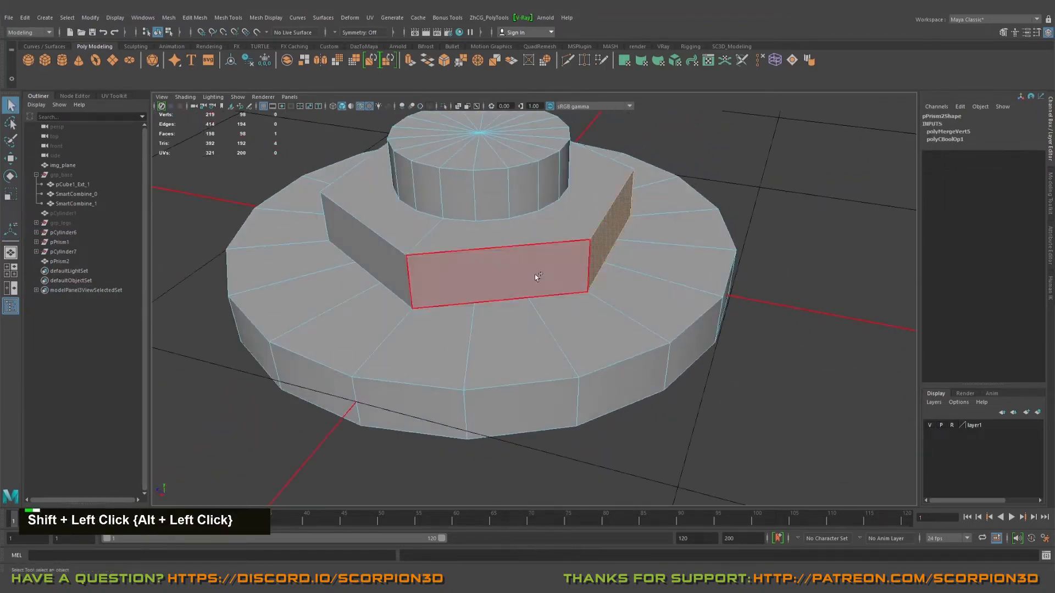
shift+click(535, 275)
alt+middle_drag(535, 275, 594, 251)
alt+drag(594, 251, 662, 312)
shift+click(550, 266)
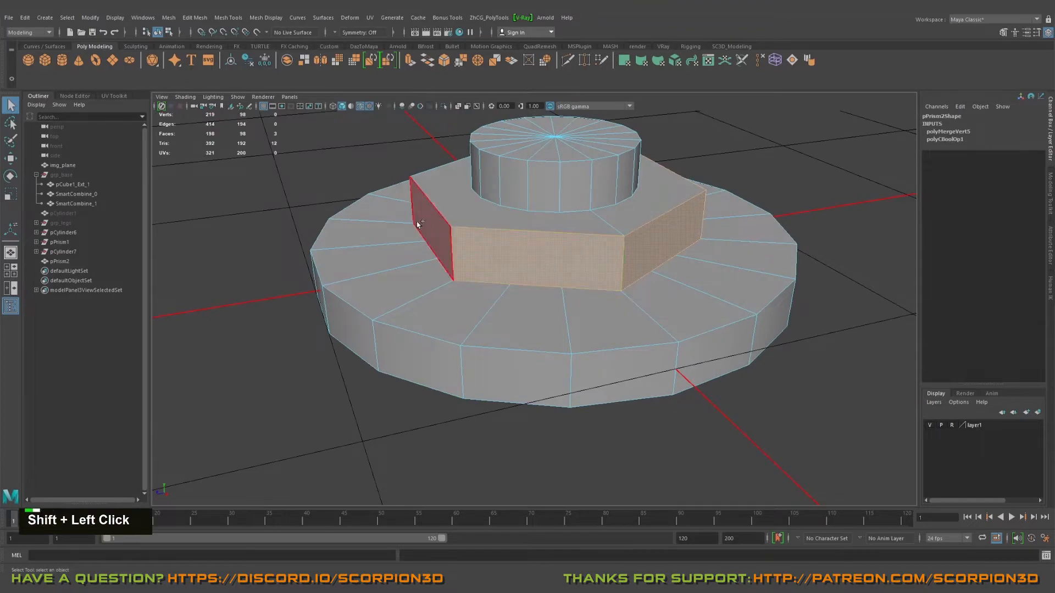
shift+click(417, 221)
alt+drag(417, 220, 588, 226)
shift+click(486, 266)
shift+click(374, 269)
shift+click(303, 265)
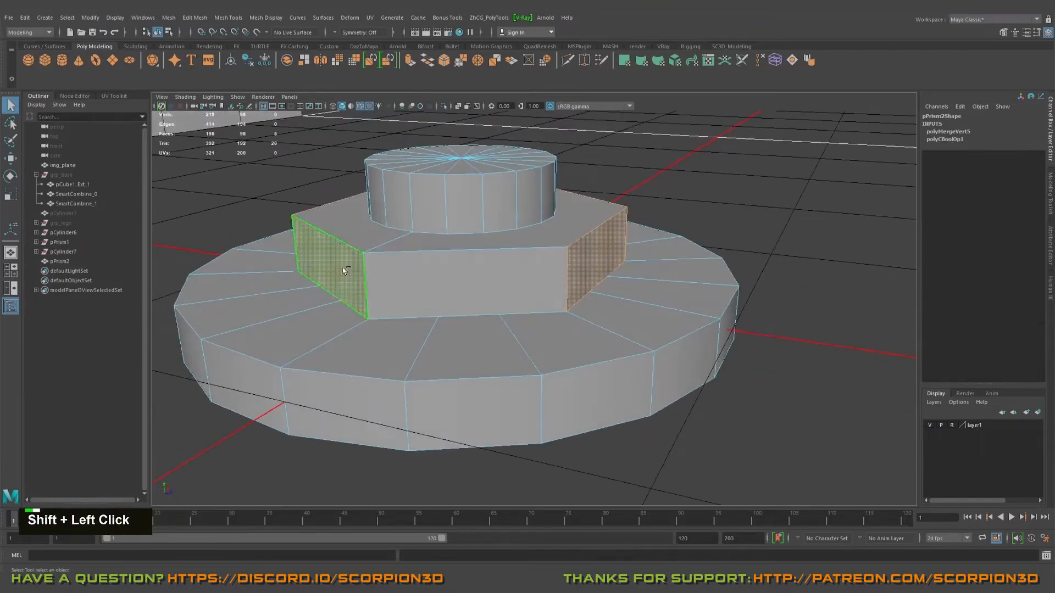
shift+click(446, 267)
alt+drag(499, 278, 528, 273)
alt+middle_drag(527, 272, 644, 285)
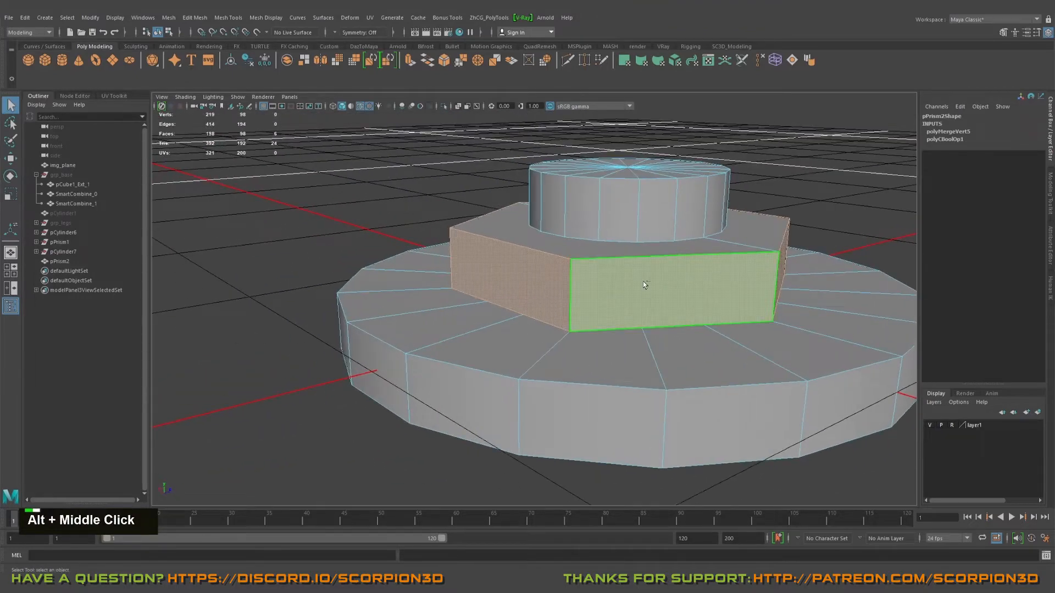
key(Delete)
Extrude the hexagonal border edges of the disc's opening upward and snap them to the corner height of the prism's top.
key(q)
right_click(546, 274)
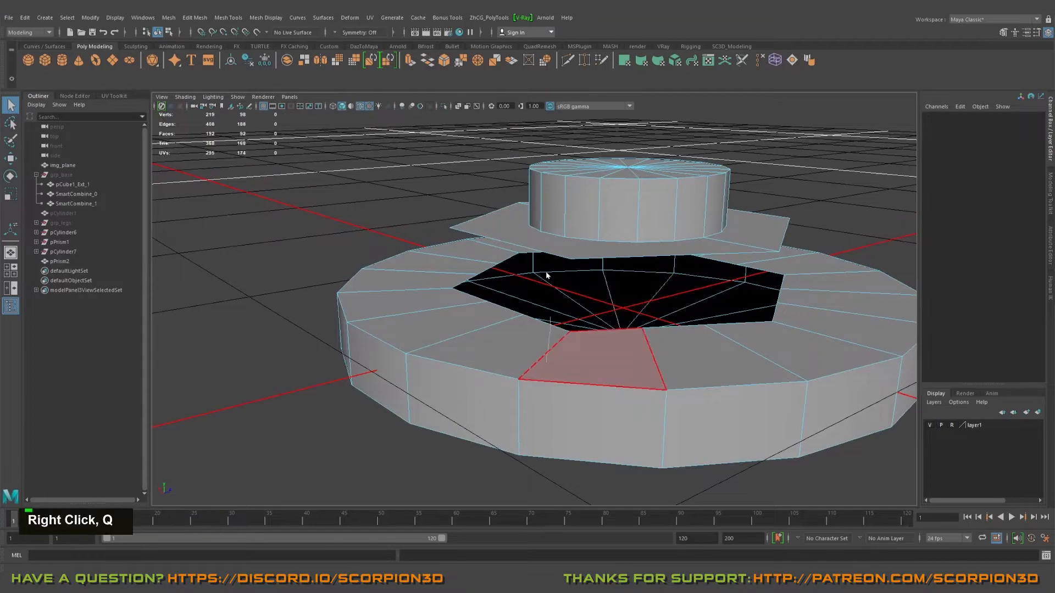
double_click(592, 328)
alt+drag(592, 329, 560, 313)
key(w)
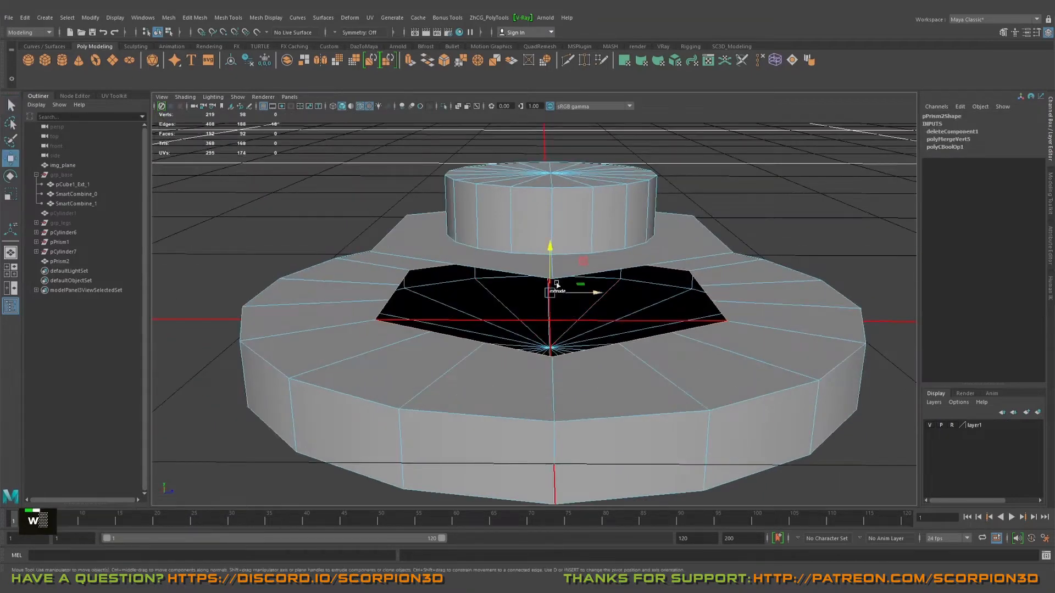
shift+drag(551, 250, 551, 242)
key(v)
middle_click(371, 252)
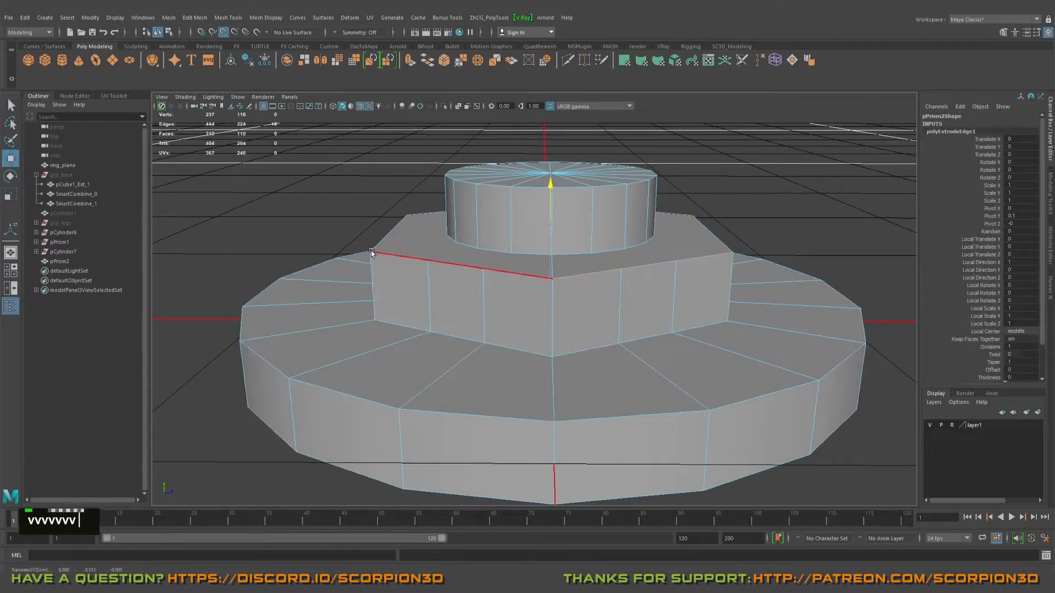
Merge all vertices with a 0.01 distance threshold to weld the new prism walls to the top faces.
alt+middle_drag(409, 257, 489, 301)
scroll(489, 301, up, 2)
key(q)
right_drag(545, 299, 495, 302)
scroll(637, 383, down, 4)
shift+right_drag(590, 351, 621, 301)
alt+drag(589, 315, 636, 352)
alt+right_drag(636, 352, 699, 400)
Preview the welded mesh smoothed, then return it to the unsmoothed display.
key(3)
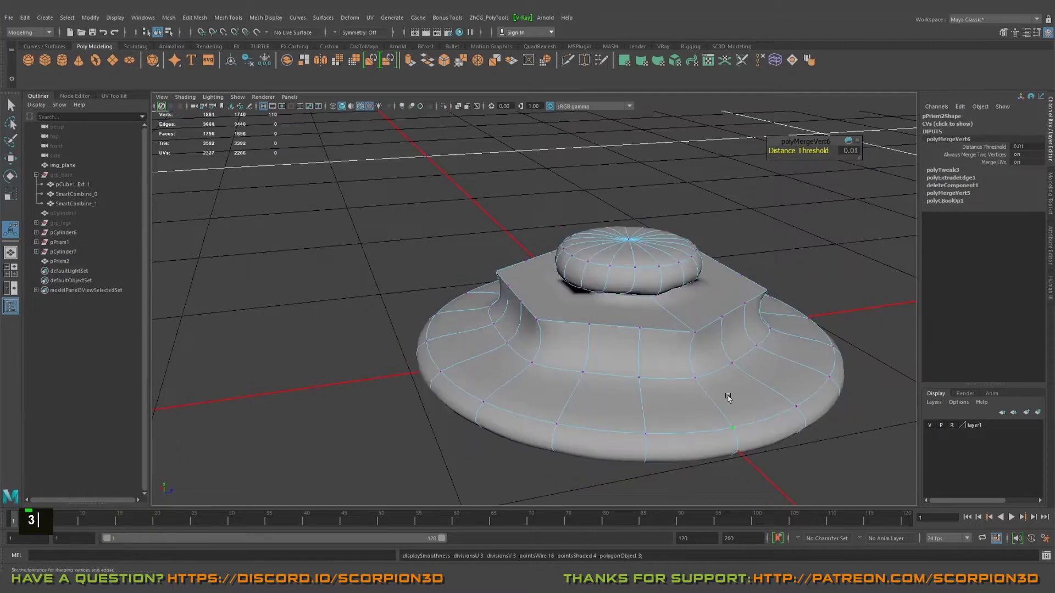
alt+drag(728, 399, 590, 342)
key(1)
Delete the two hexagonal top faces surrounding the small cylinder.
mouse_move(590, 342)
alt+right_down()
mouse_move(616, 321)
mouse_move(589, 323)
alt+right_up()
key(q)
click(592, 321)
shift+click(709, 289)
alt+drag(709, 290, 648, 298)
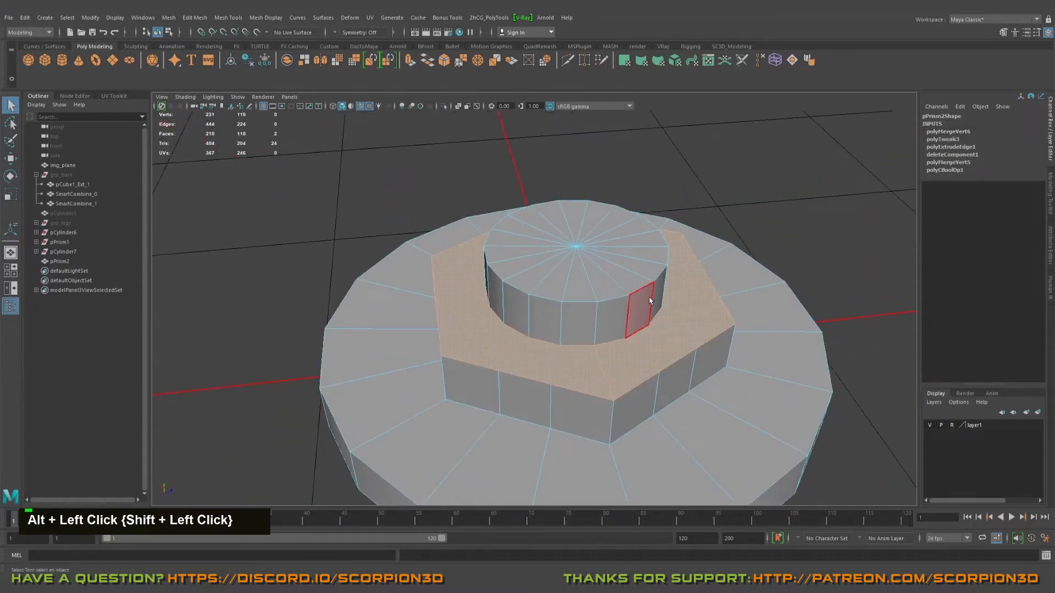
key(Delete)
alt+middle_drag(620, 366, 593, 218)
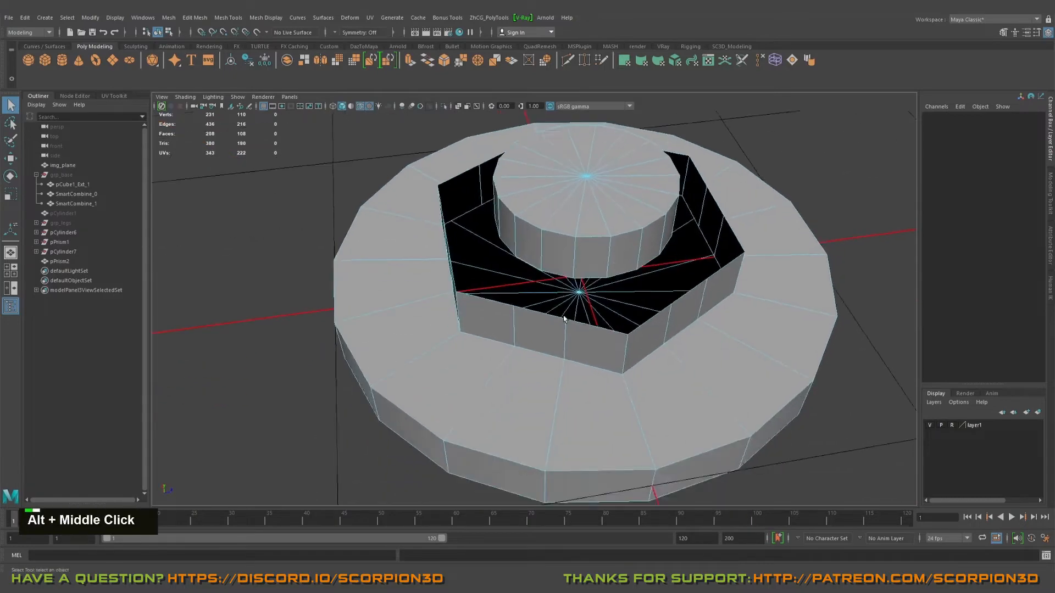
alt+drag(593, 219, 653, 281)
Bridge one top border edge of the hexagonal wall to the matching bottom edge of the small cylinder.
alt+drag(546, 257, 580, 254)
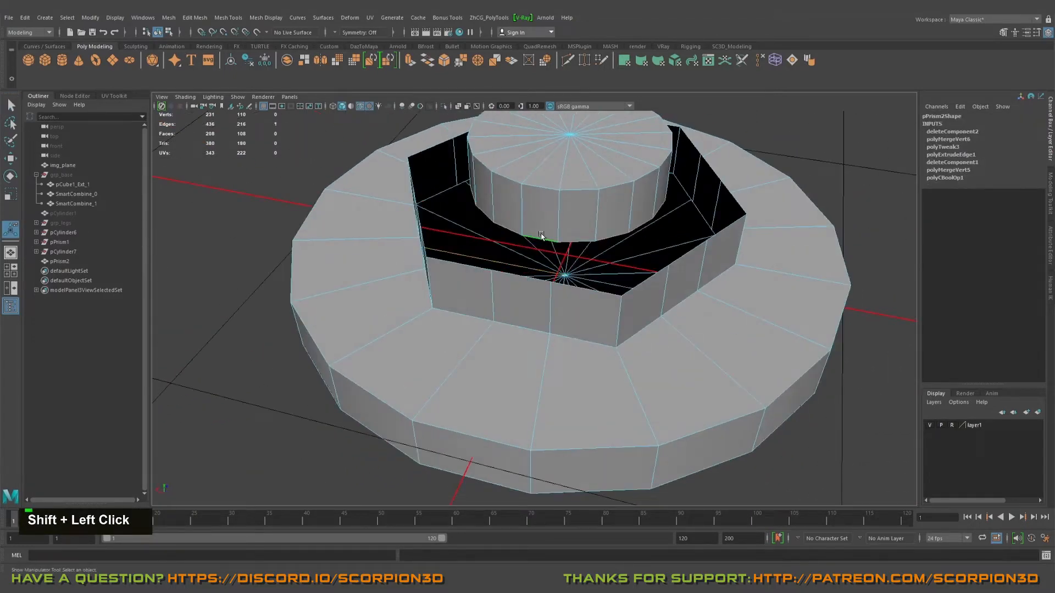
key(shift)
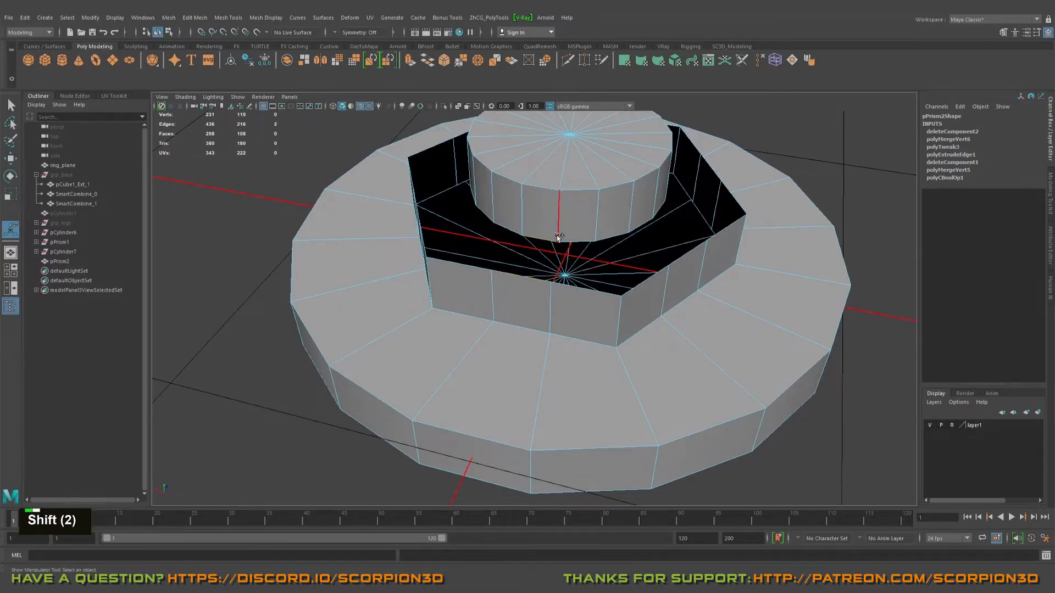
shift+right_drag(865, 199, 857, 309)
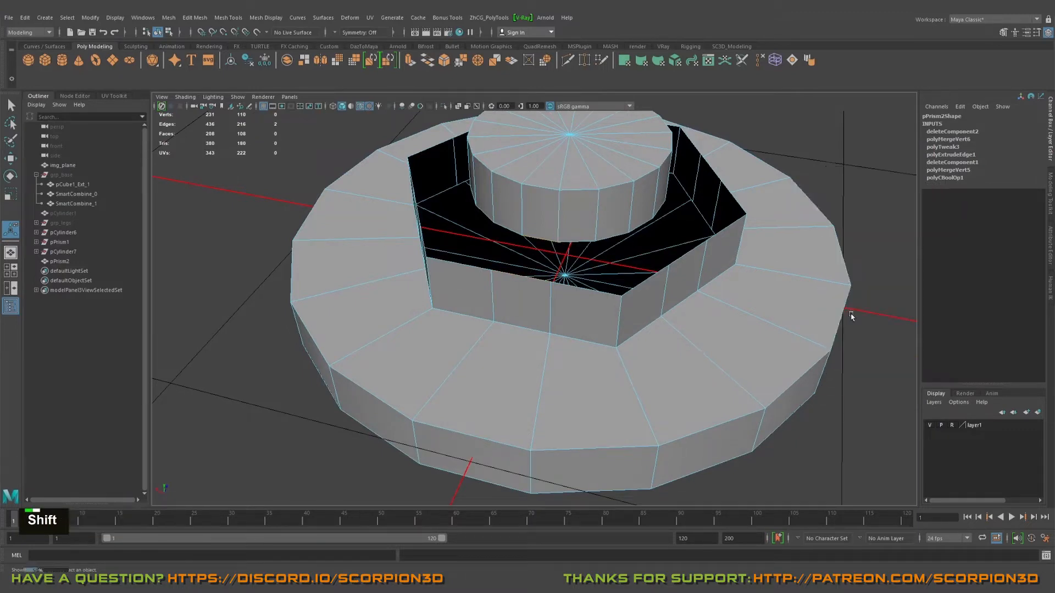
key(alt+q)
Bridge the remaining open edges between the hexagonal wall and the small cylinder, and return to object selection.
double_click(572, 241)
alt+drag(572, 242, 571, 304)
alt+drag(625, 350, 521, 292)
shift+right_drag(871, 196, 850, 312)
alt+drag(668, 283, 621, 319)
key(alt+q)
right_drag(638, 288, 697, 254)
scroll(697, 254, down, 4)
click(786, 230)
Examine how the edges flow from the disc across the hexagonal prism to the small cylinder.
alt+drag(555, 335, 596, 299)
alt+right_drag(596, 299, 622, 297)
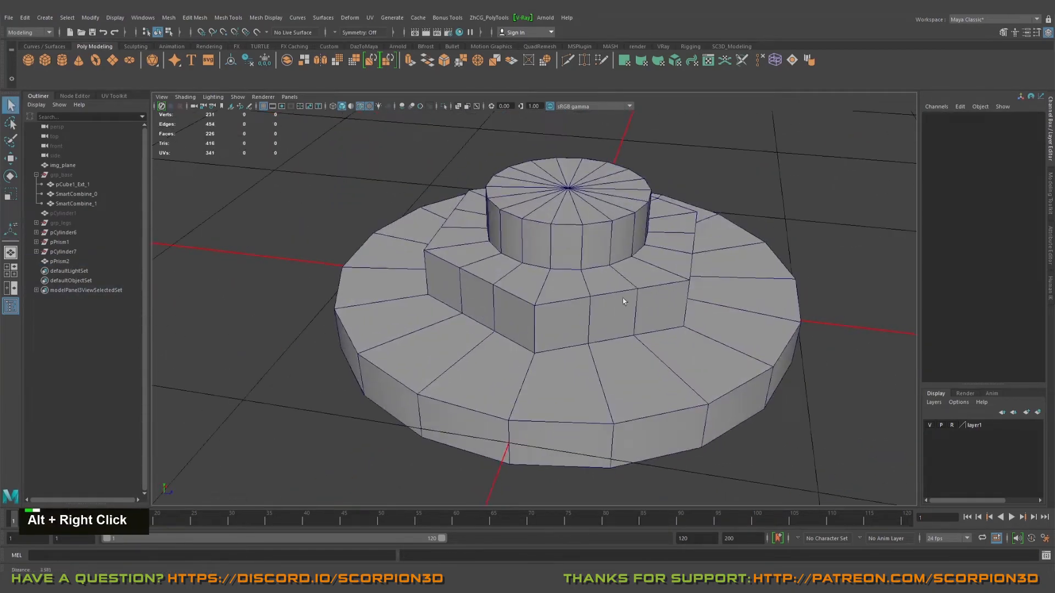
alt+drag(622, 298, 662, 299)
click(609, 275)
alt+right_drag(506, 275, 538, 274)
alt+middle_drag(538, 273, 602, 297)
alt+drag(603, 297, 674, 311)
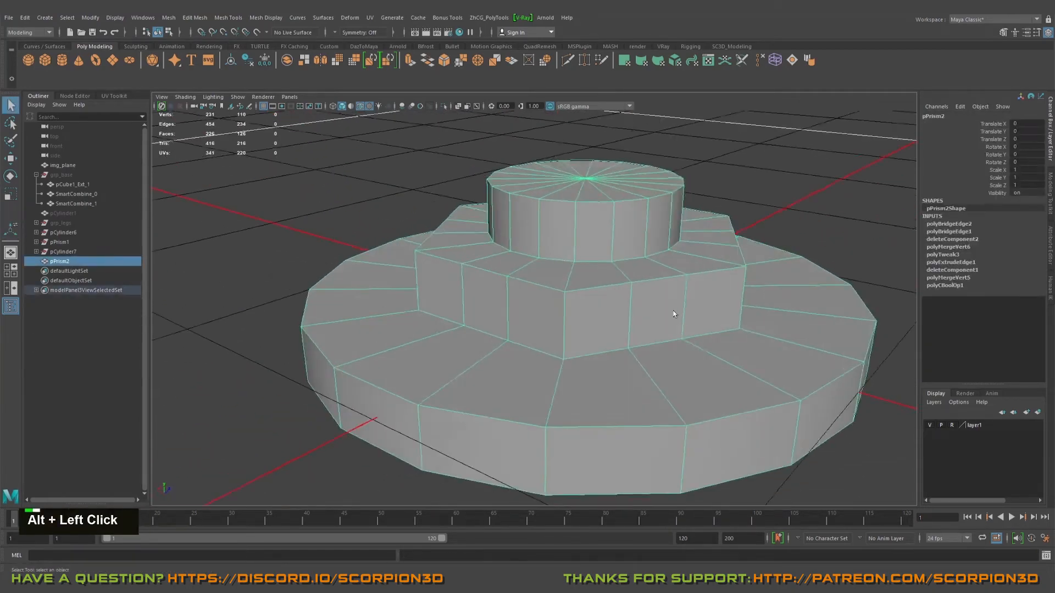
alt+middle_drag(673, 311, 659, 300)
alt+drag(660, 300, 569, 318)
Select the small cylinder's top faces and extrude them inward with an offset of 0.1.
scroll(569, 315, up, 4)
key(q)
right_drag(563, 262, 563, 290)
click(515, 211)
key(Tab)
mouse_move(531, 193)
mouse_down()
mouse_move(561, 193)
mouse_move(556, 286)
mouse_move(547, 226)
mouse_up()
shift+right_drag(567, 244, 569, 273)
alt+right_drag(570, 271, 605, 252)
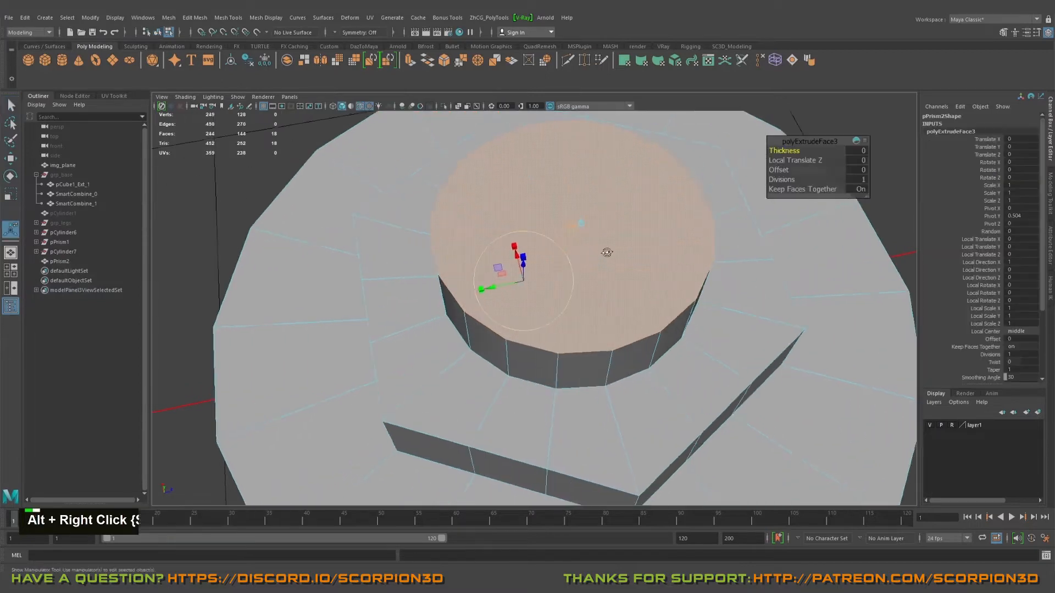
alt+drag(604, 252, 681, 239)
alt+middle_drag(681, 239, 722, 255)
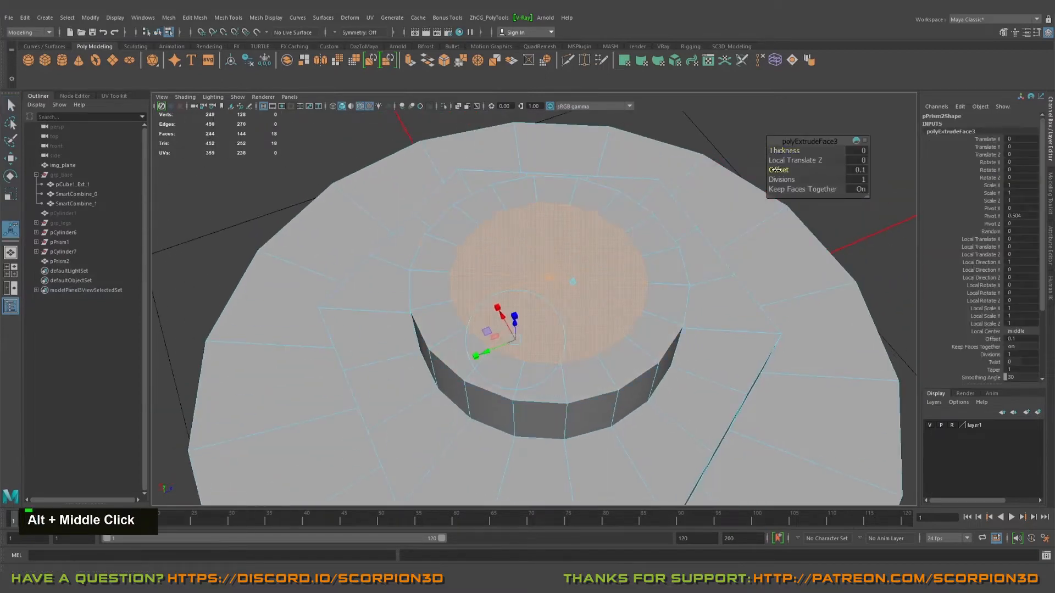
alt+drag(777, 170, 590, 274)
Extrude the inset top faces downward to form a round recess in the small cylinder, and deselect the mesh.
key(w)
shift+drag(566, 207, 547, 343)
right_drag(584, 213, 637, 192)
scroll(671, 187, down, 4)
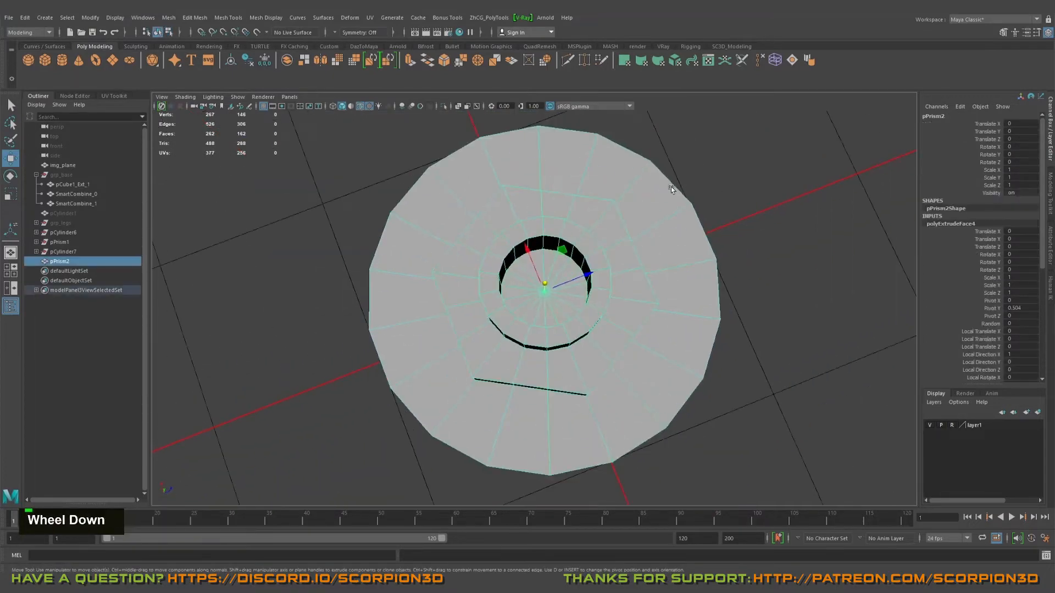
alt+drag(671, 186, 577, 220)
alt+right_drag(577, 220, 588, 220)
key(q)
scroll(784, 221, down, 4)
click(784, 221)
alt+drag(784, 221, 661, 320)
alt+drag(648, 402, 589, 370)
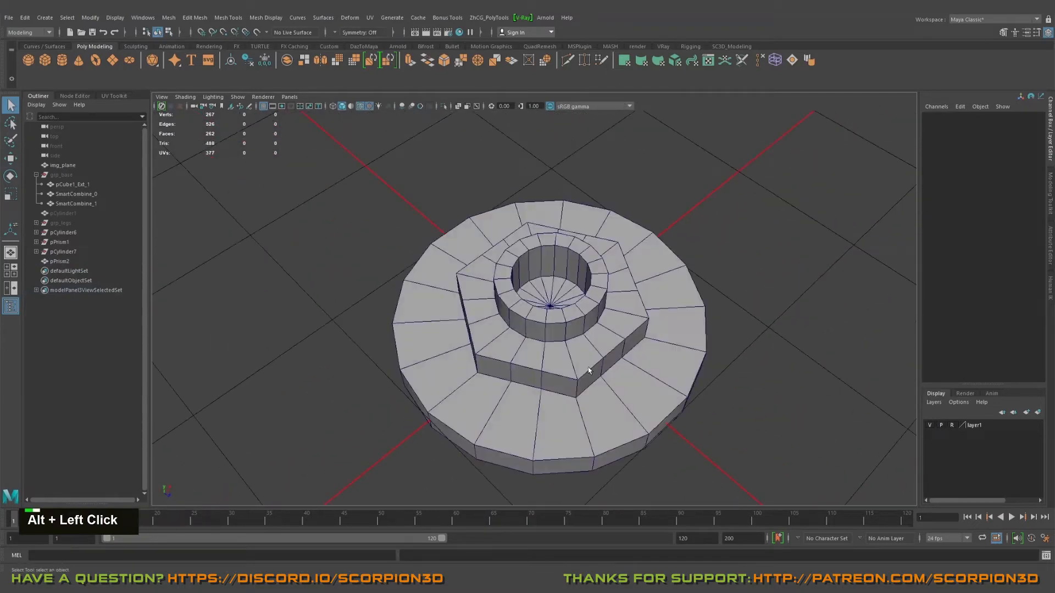
Create a polygon sphere with 16 axis subdivisions and 16 height subdivisions.
click(29, 59)
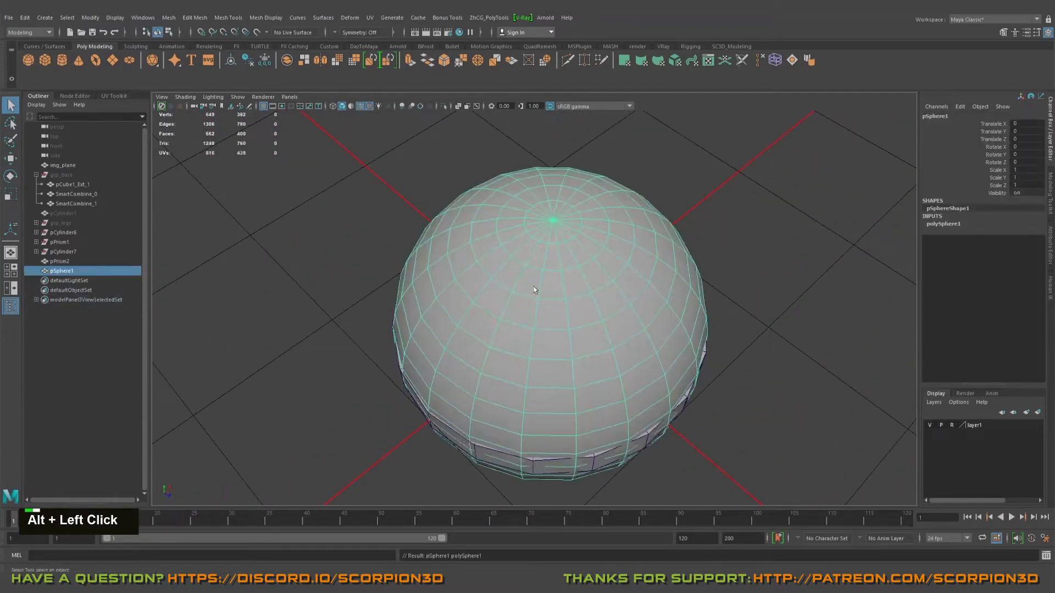
alt+drag(533, 285, 571, 258)
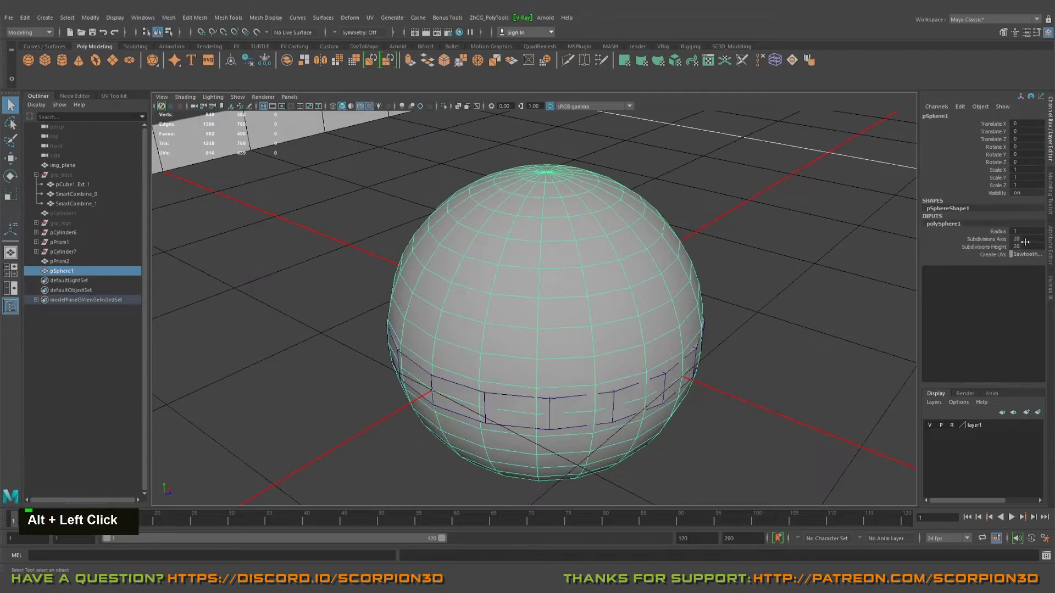
text(16)
key(Return)
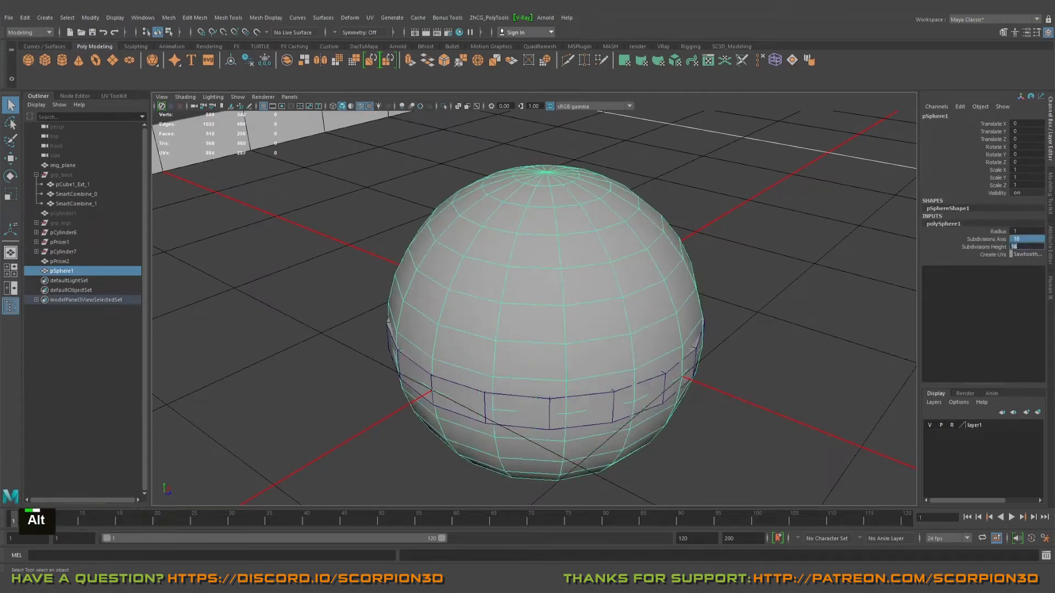
alt+drag(644, 381, 640, 330)
Scale the sphere uniformly to 0.299 and raise it into the cylinder's recess at Y 0.282.
key(w)
key(r)
middle_drag(544, 327, 357, 278)
key(w)
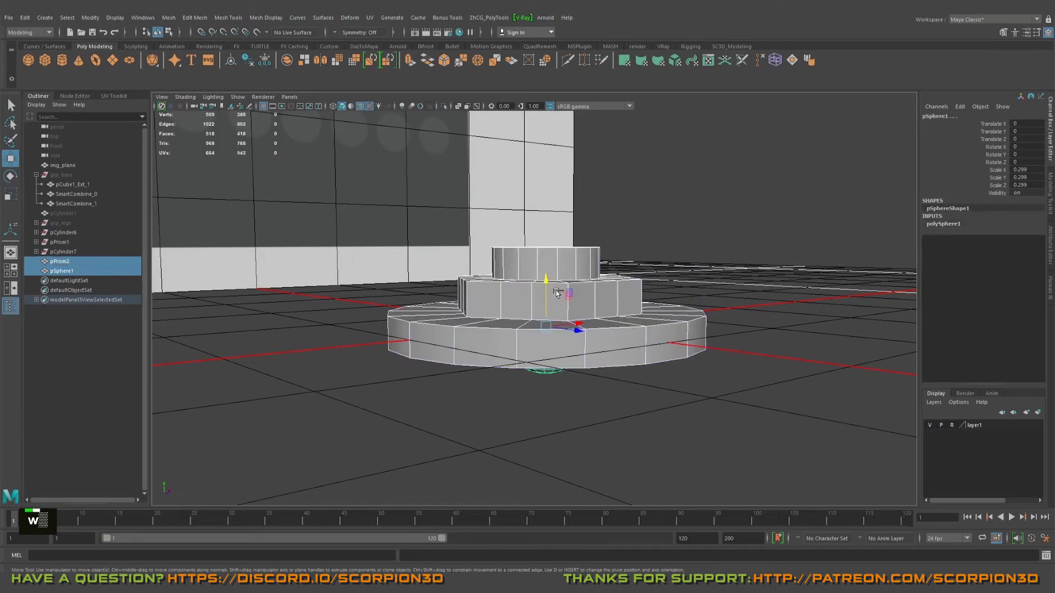
drag(541, 279, 542, 258)
alt+drag(542, 258, 567, 285)
Scale the sphere uniformly to 0.164 inside the recess.
key(r)
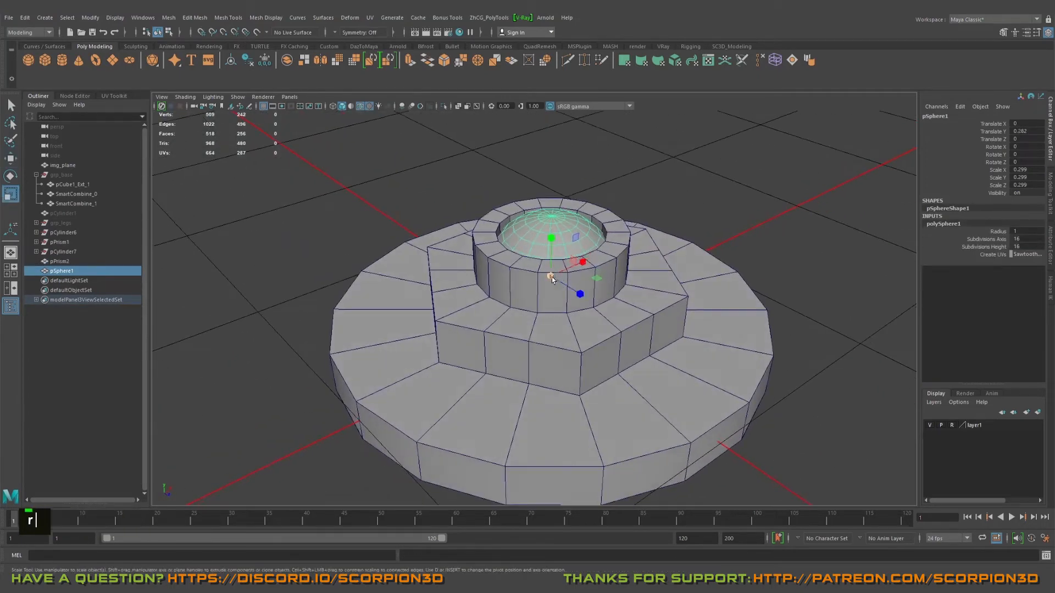
middle_drag(567, 286, 508, 262)
alt+drag(508, 263, 559, 261)
key(w)
key(r)
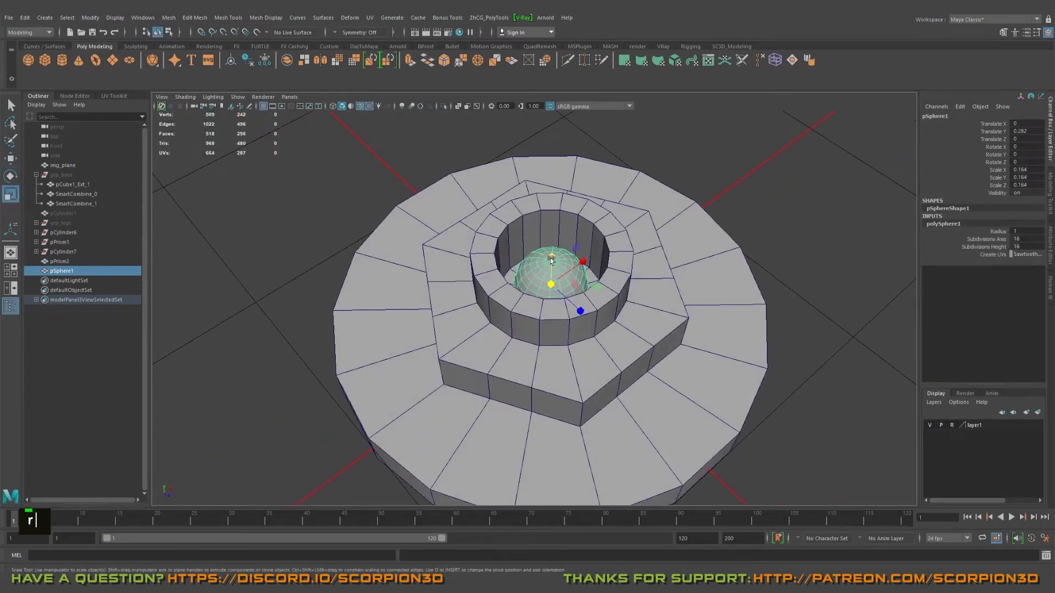
key(w)
key(ctrl+a)
key(ctrl+z)
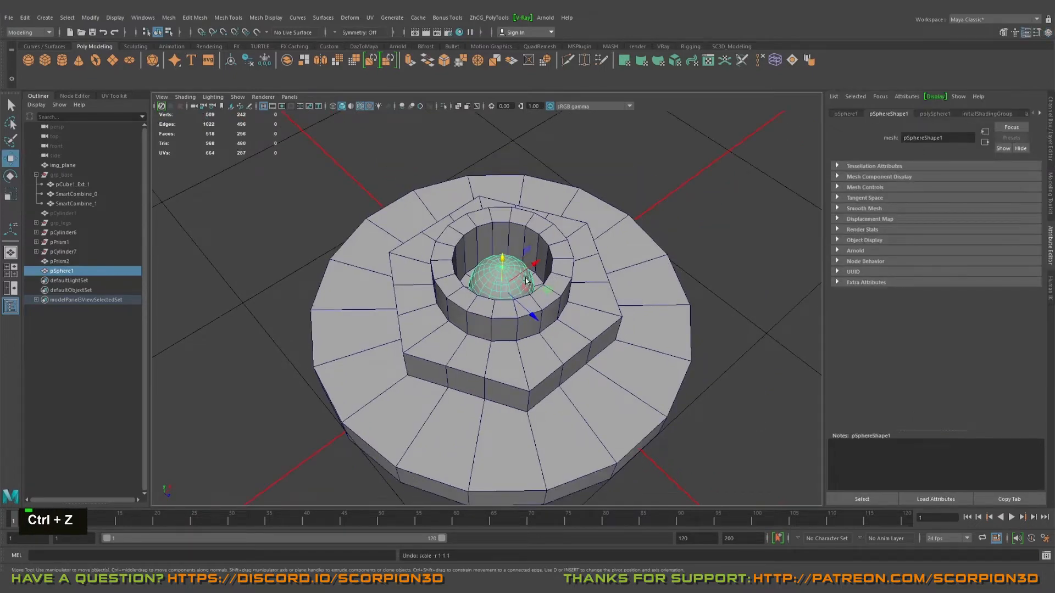
key(ctrl+a)
scroll(529, 283, up, 3)
Scale the sphere uniformly to 0.253 so that it fits inside the cylinder's rim.
key(r)
middle_drag(556, 281, 598, 278)
alt+drag(598, 278, 560, 259)
key(w)
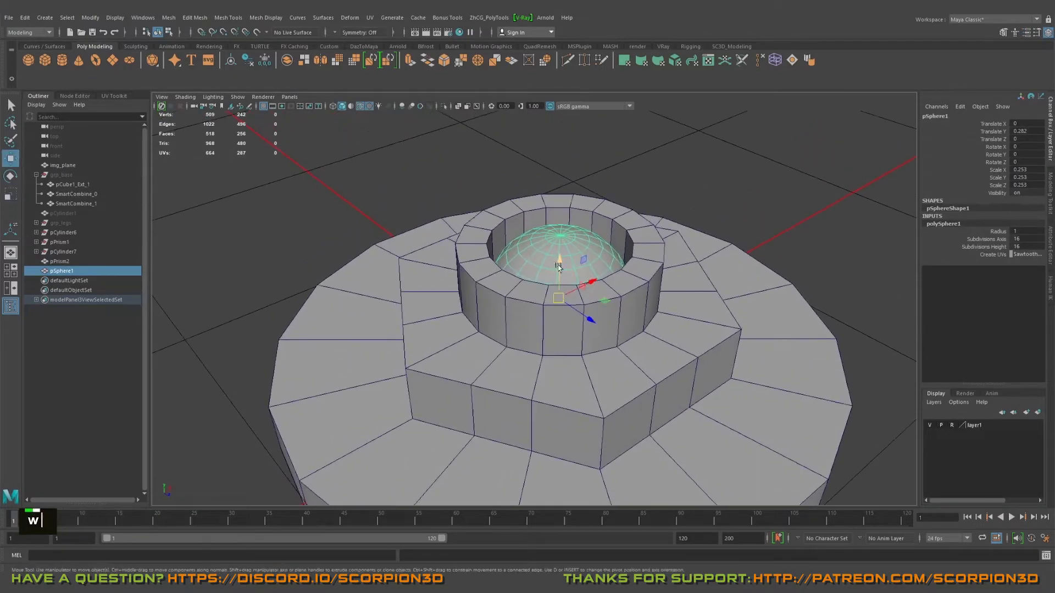
Scale the sphere in the recess uniformly to 0.232 and move it to Y 0.291.
key(r)
middle_drag(561, 286, 549, 297)
key(w)
drag(558, 262, 565, 112)
alt+middle_drag(565, 113, 572, 223)
Duplicate the sphere and raise the copy above the base to Y 1.876.
drag(561, 184, 520, 279)
alt+scroll(549, 373, down, 3)
alt+right_drag(520, 279, 415, 244)
alt+drag(414, 244, 520, 126)
key(ctrl+d)
alt+drag(550, 239, 614, 219)
alt+right_drag(614, 219, 589, 249)
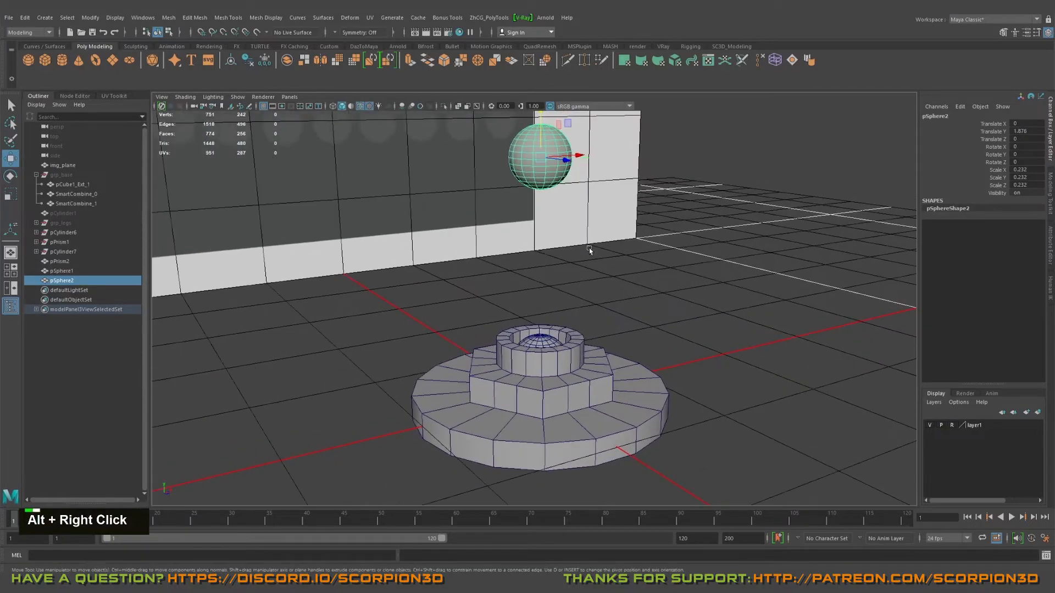
Lower the duplicated sphere to Y 1.798.
alt+drag(588, 250, 594, 235)
alt+middle_drag(566, 186, 566, 251)
alt+drag(566, 251, 565, 252)
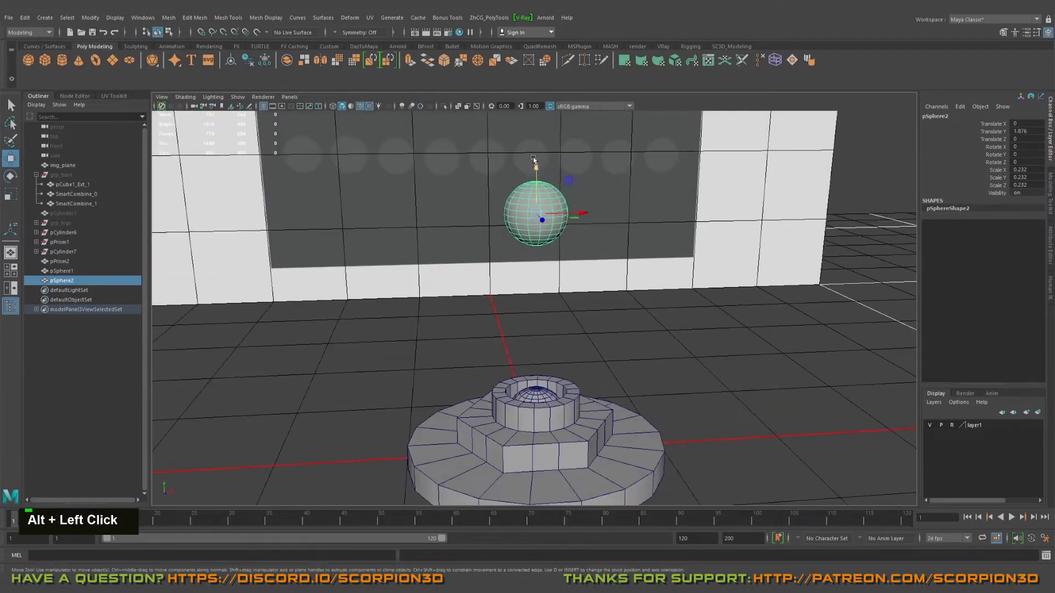
drag(533, 159, 536, 165)
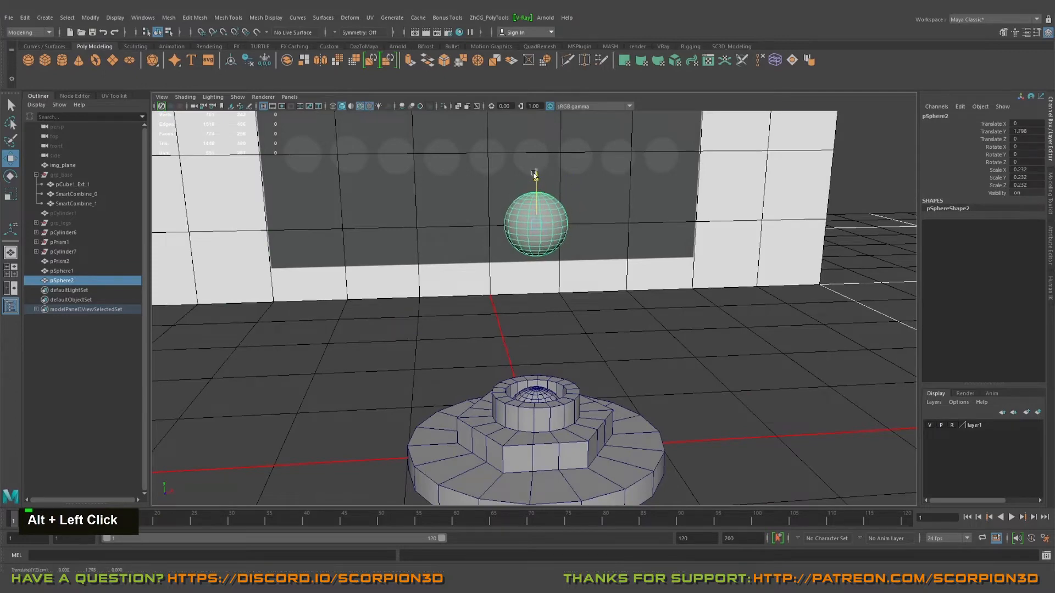
Delete the lower faces of the raised sphere, keeping one face row below its equator.
alt+middle_drag(558, 287, 556, 233)
alt+right_drag(555, 233, 607, 242)
alt+drag(607, 241, 640, 235)
alt+middle_drag(501, 201, 488, 295)
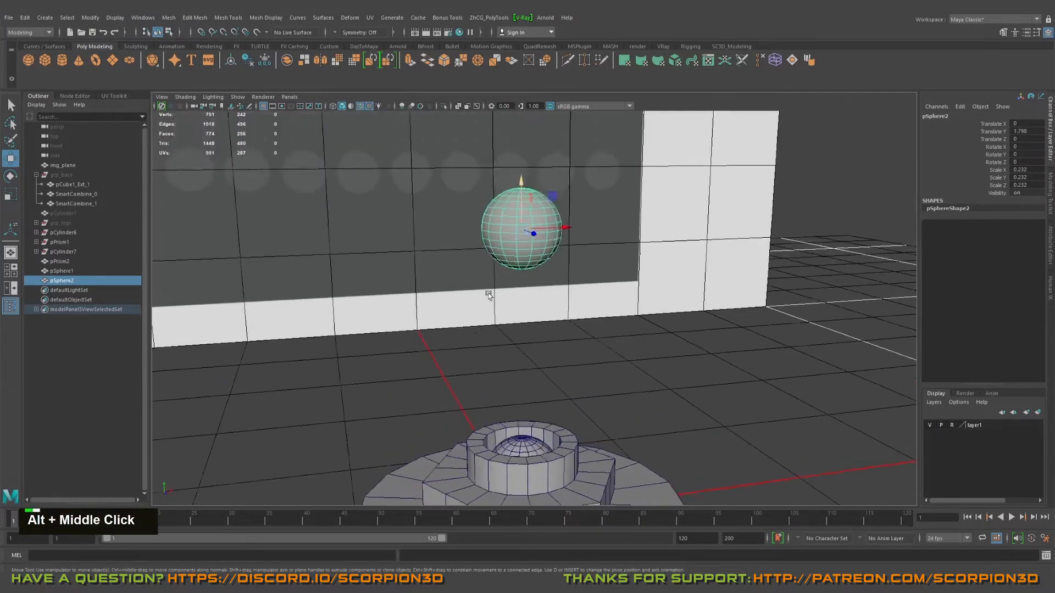
alt+right_drag(488, 295, 515, 289)
key(q)
right_drag(517, 251, 517, 277)
alt+drag(569, 263, 535, 262)
alt+drag(458, 224, 458, 227)
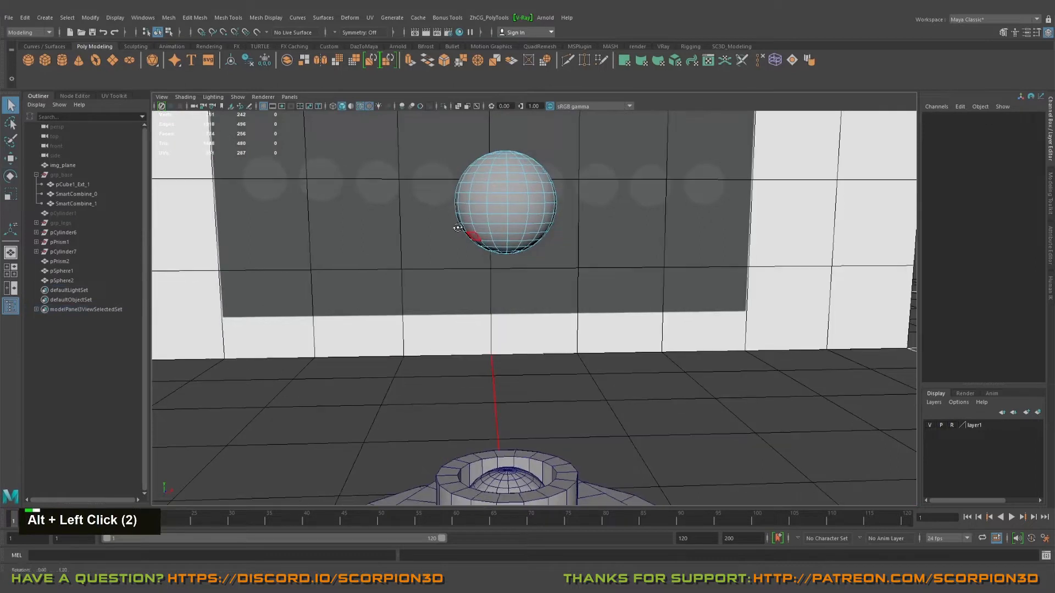
drag(633, 302, 631, 300)
key(Delete)
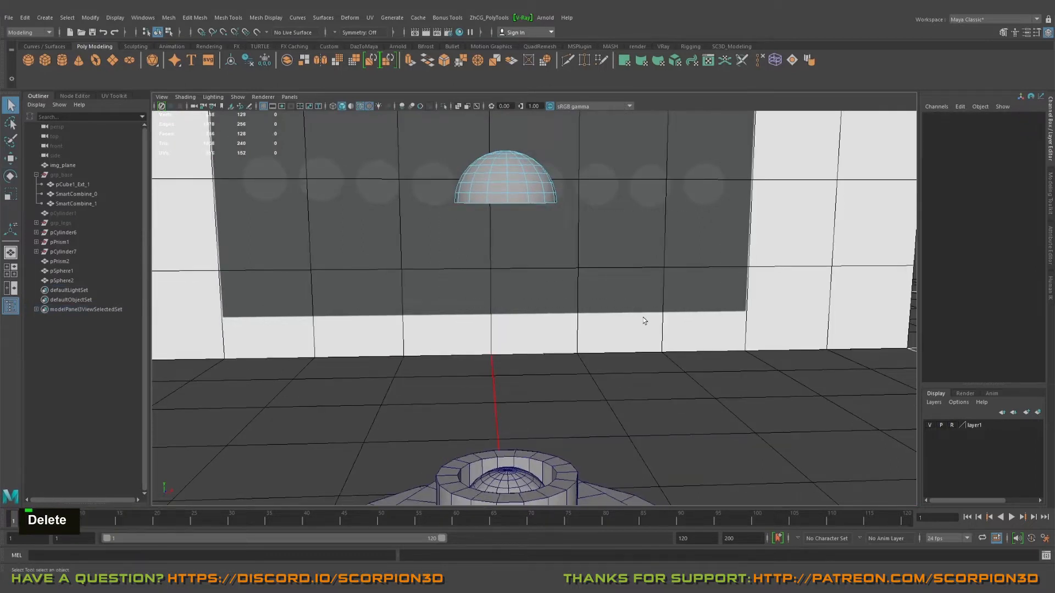
key(ctrl+z)
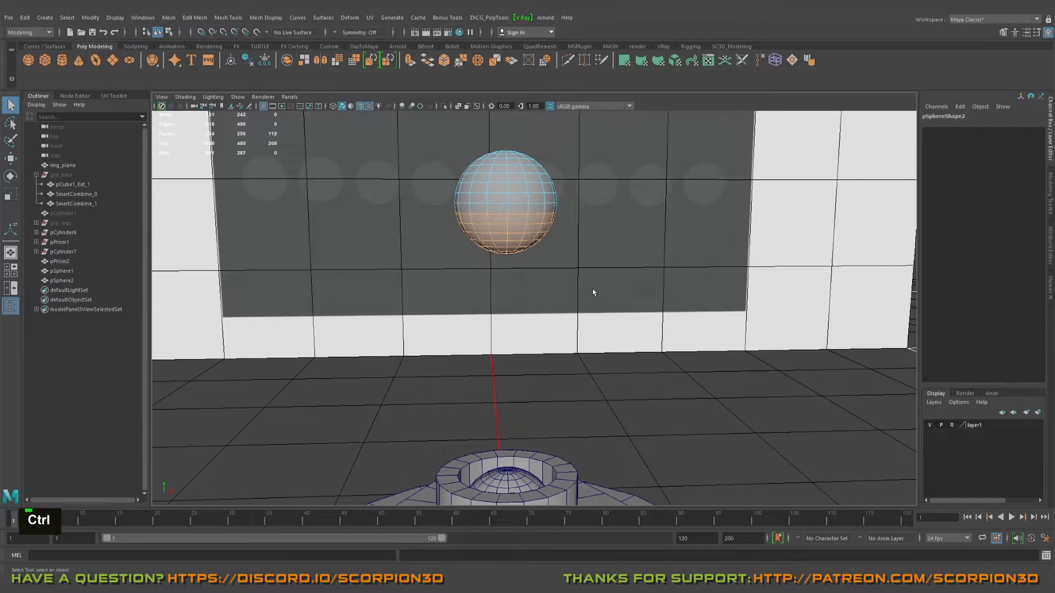
key(Delete)
Delete the top three face rings of the sphere inside the rim, including the pole cap.
alt+middle_drag(551, 300, 532, 249)
alt+drag(532, 250, 500, 380)
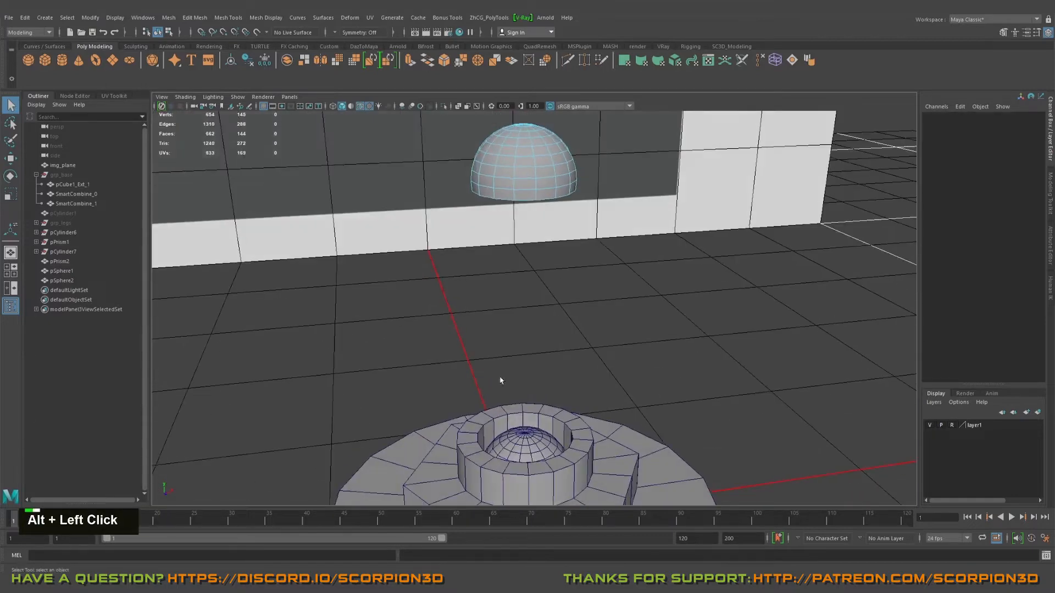
click(531, 436)
alt+middle_drag(531, 437, 501, 315)
alt+right_drag(450, 302, 599, 308)
alt+drag(598, 308, 456, 331)
alt+middle_drag(456, 331, 520, 299)
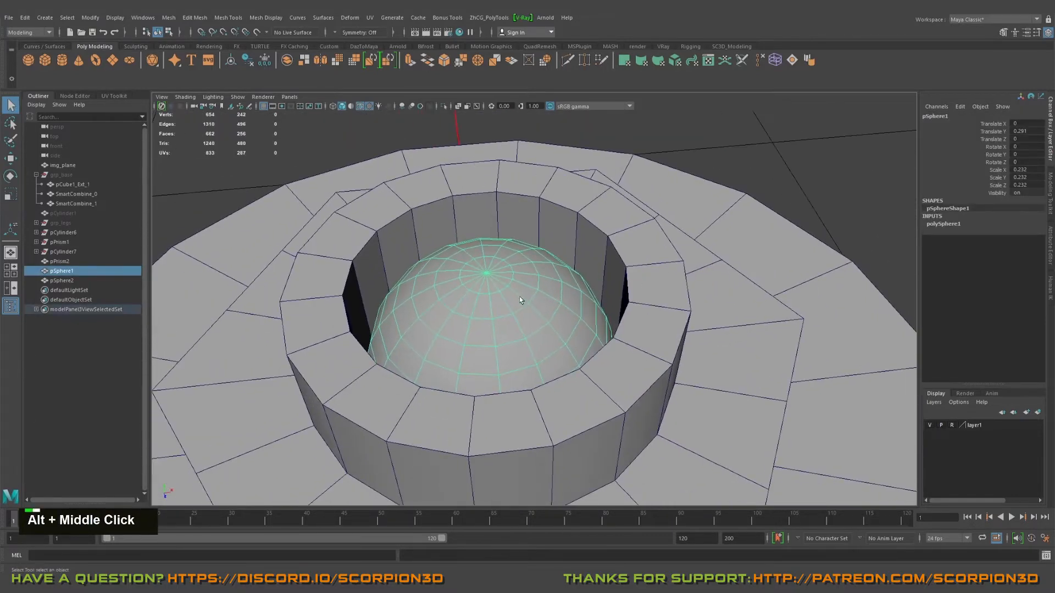
key(q)
right_drag(521, 296, 520, 309)
shift+click(497, 307)
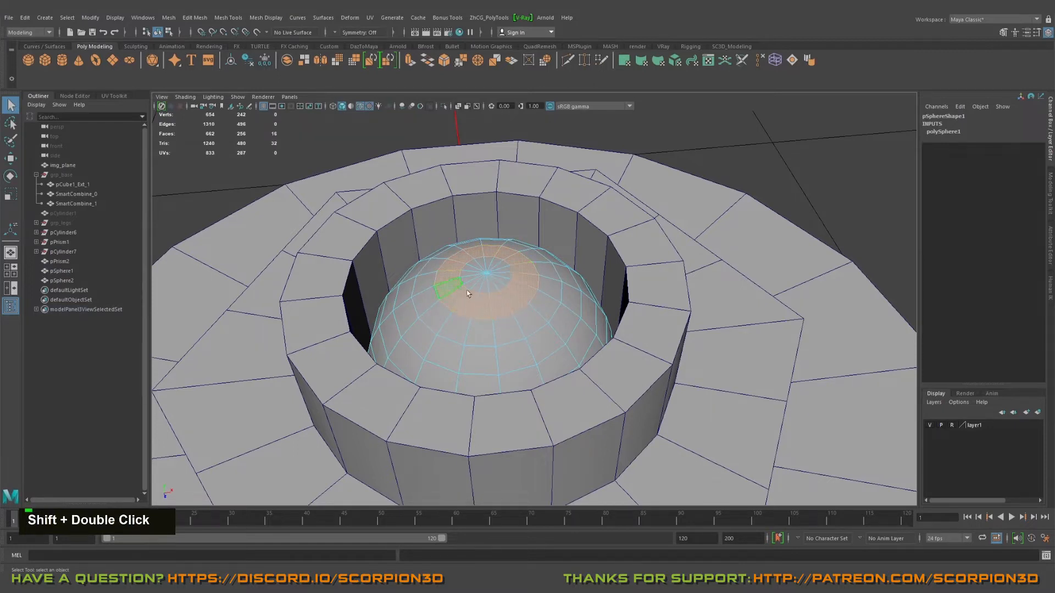
key(shift)
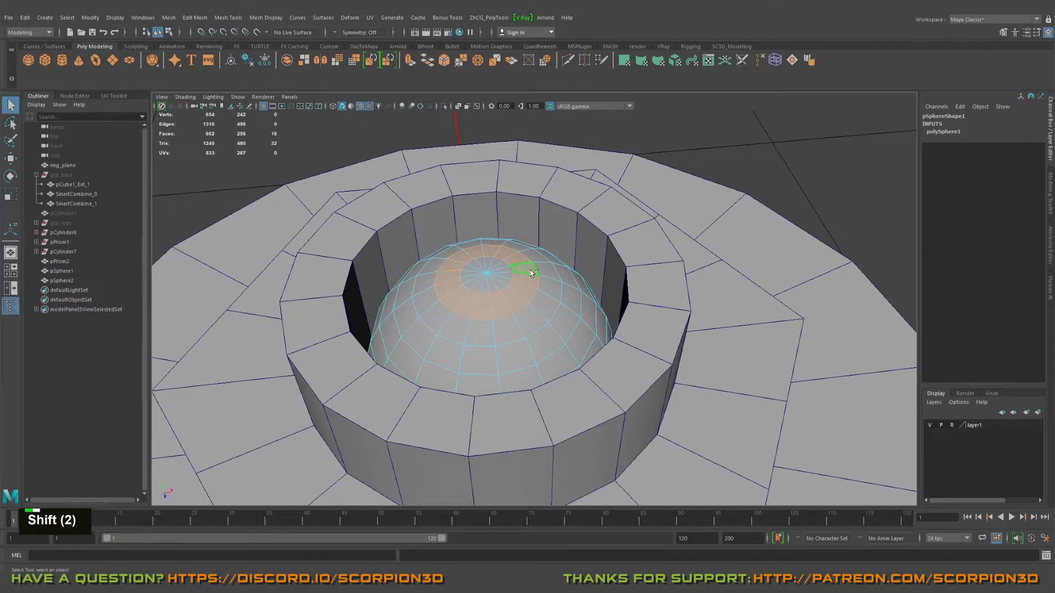
key(shift+period)
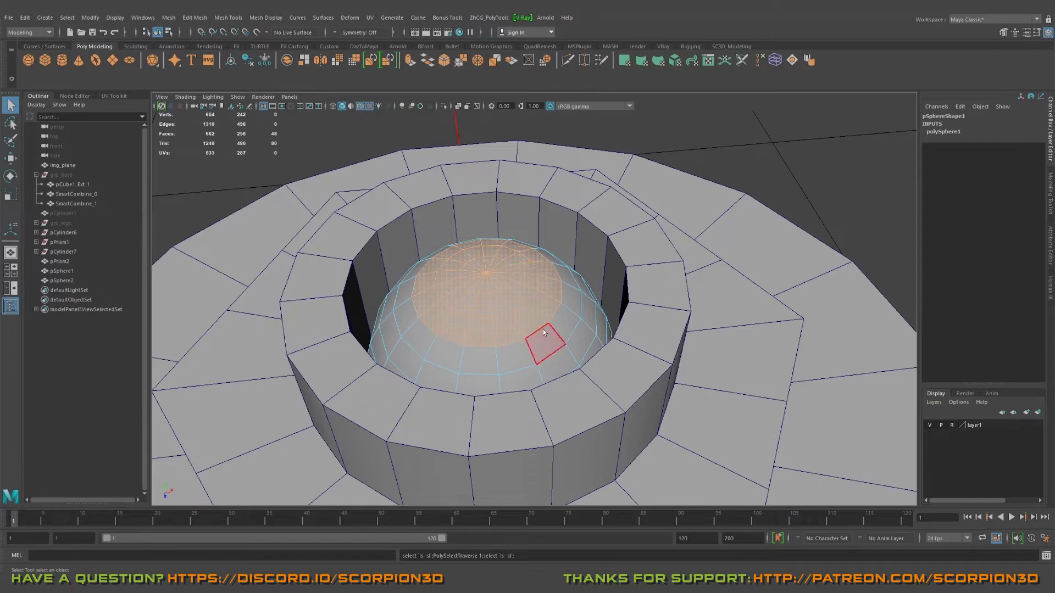
alt+drag(544, 332, 461, 261)
key(Delete)
key(q)
Combine the raised dome and the opened lower sphere into one mesh.
right_drag(409, 279, 455, 264)
scroll(456, 283, down, 3)
alt+drag(482, 287, 508, 317)
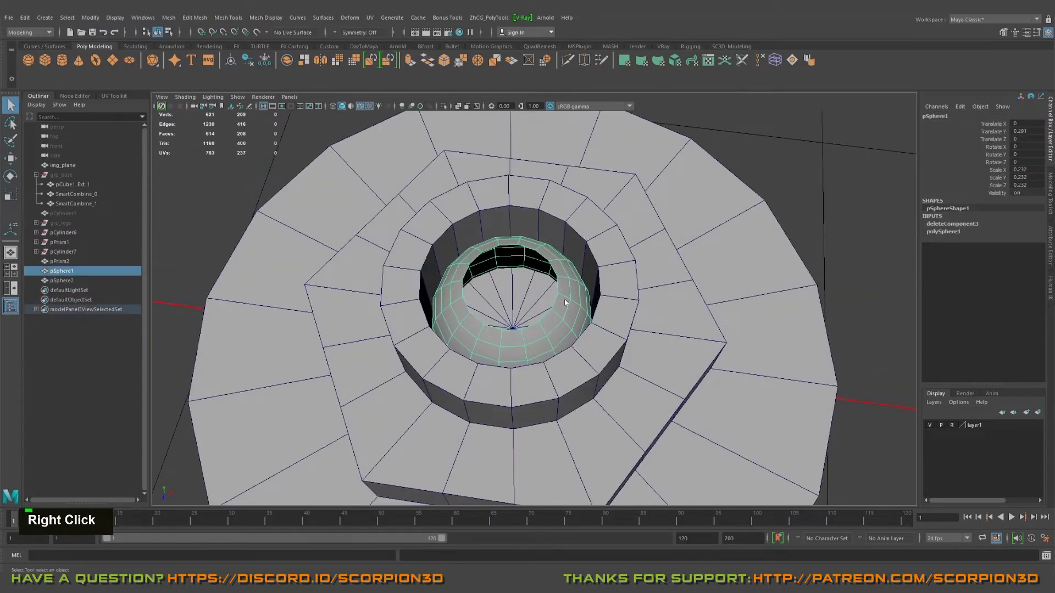
scroll(566, 299, down, 3)
shift+click(541, 159)
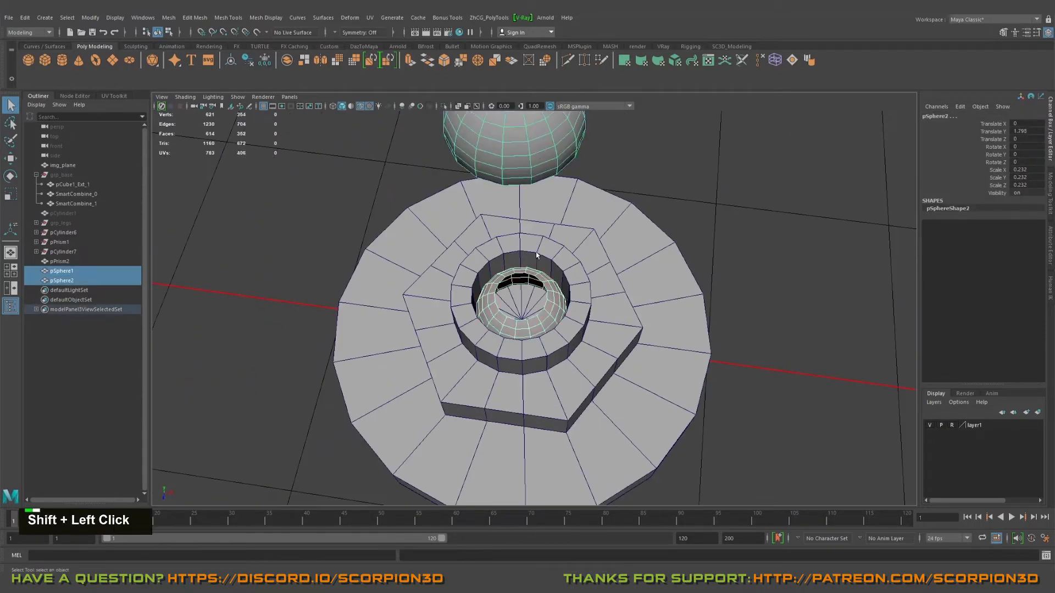
alt+drag(541, 159, 543, 269)
alt+scroll(542, 273, down, 3)
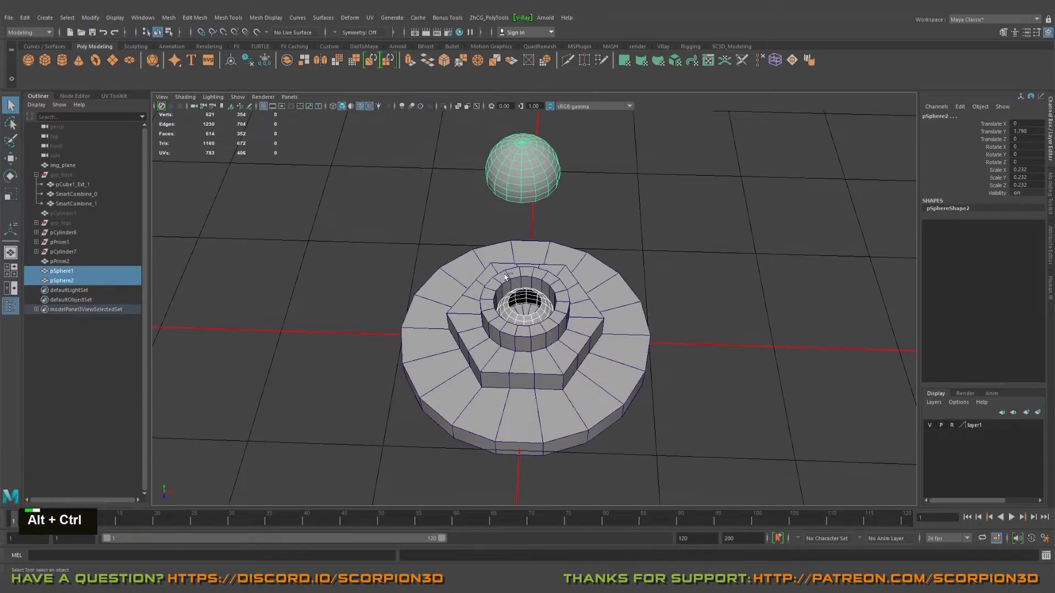
key(ctrl+alt+c)
Bridge the dome's lower border edges to the lower sphere's open top border, forming the handle shaft.
mouse_move(506, 275)
alt+right_down()
mouse_move(544, 324)
mouse_move(546, 279)
mouse_move(509, 297)
alt+right_up()
double_click(541, 310)
alt+drag(508, 299, 528, 223)
alt+middle_drag(527, 223, 529, 330)
alt+drag(529, 329, 512, 407)
alt+middle_drag(512, 406, 506, 391)
alt+right_drag(507, 392, 514, 400)
alt+drag(513, 403, 527, 252)
alt+middle_drag(527, 252, 532, 203)
alt+drag(533, 203, 511, 299)
alt+middle_drag(510, 299, 526, 285)
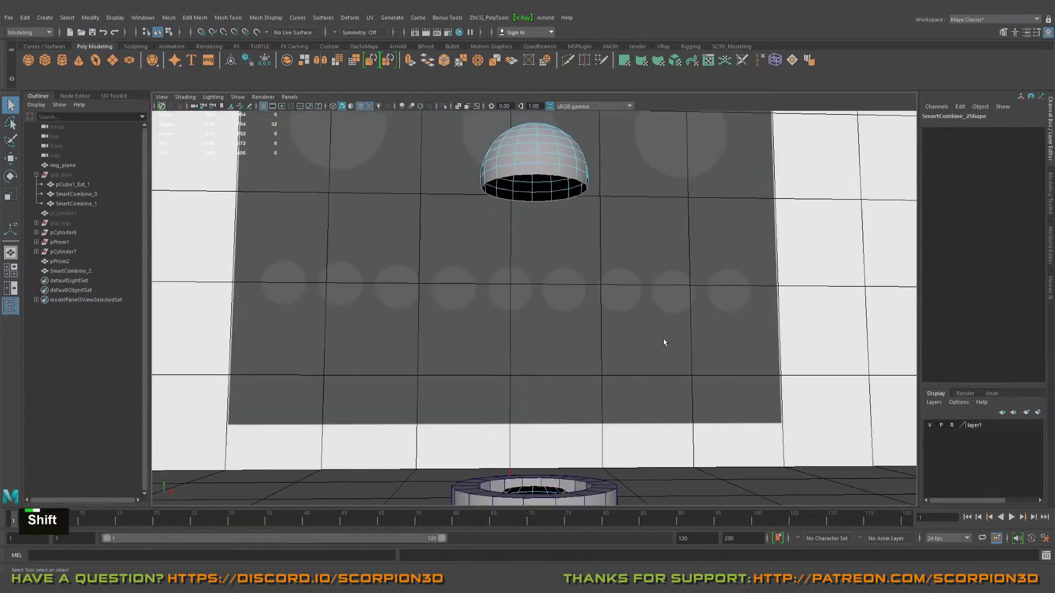
shift+right_drag(664, 339, 652, 458)
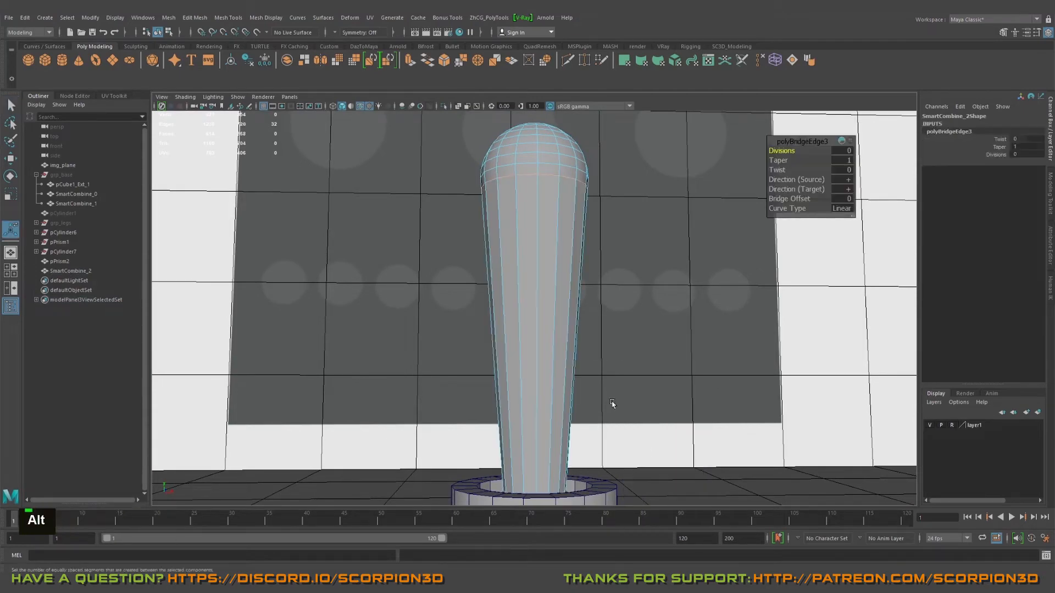
Set the bridge's Divisions to 12 to add evenly spaced edge loops along the shaft.
alt+drag(612, 400, 544, 324)
alt+right_drag(543, 324, 535, 306)
right_drag(535, 299, 571, 252)
key(q)
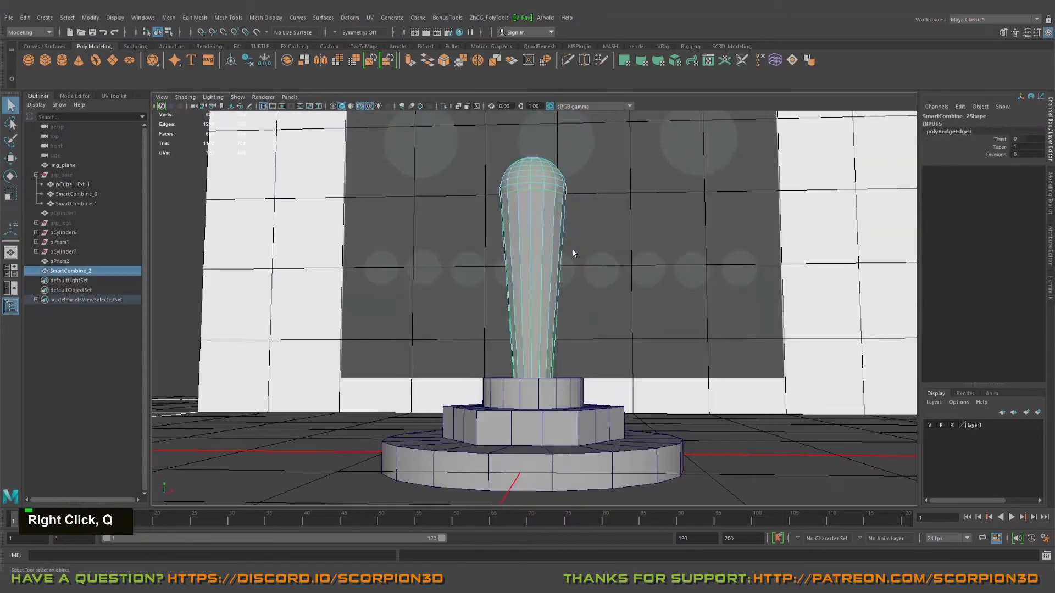
alt+drag(572, 252, 549, 274)
key(t)
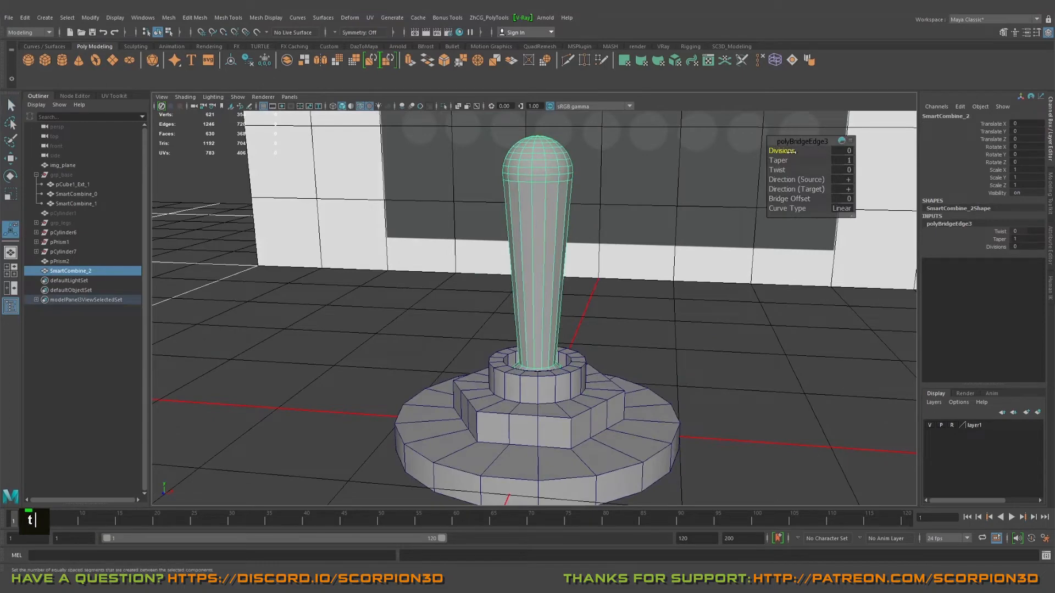
drag(798, 151, 835, 147)
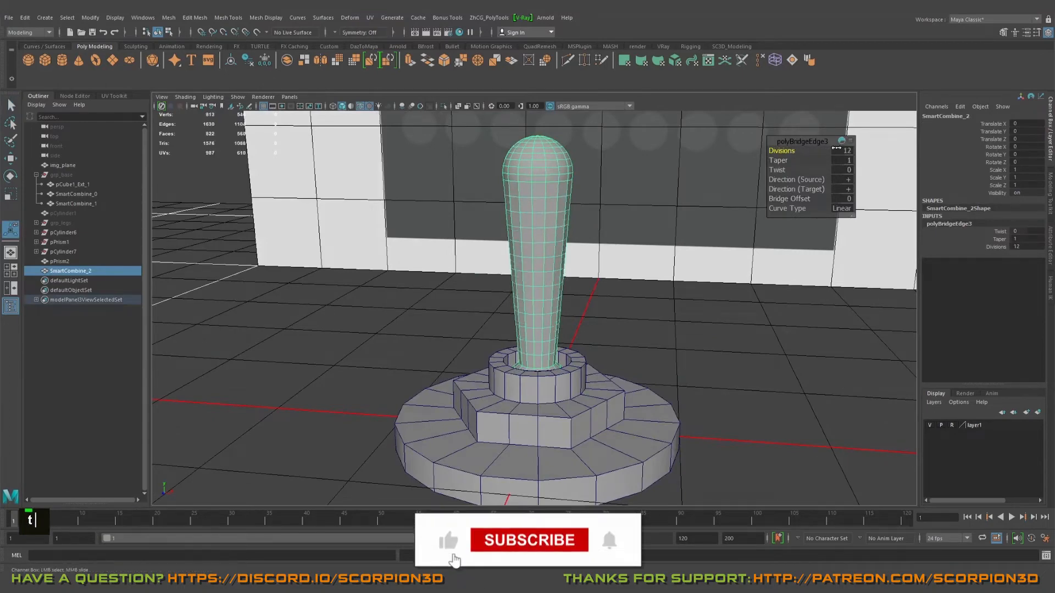
alt+drag(637, 190, 566, 247)
key(q)
right_drag(558, 205, 582, 236)
alt+drag(582, 236, 605, 258)
click(483, 255)
Isolate the handle mesh in the viewport.
alt+right_drag(483, 256, 478, 265)
alt+drag(478, 264, 650, 263)
alt+middle_drag(649, 264, 631, 299)
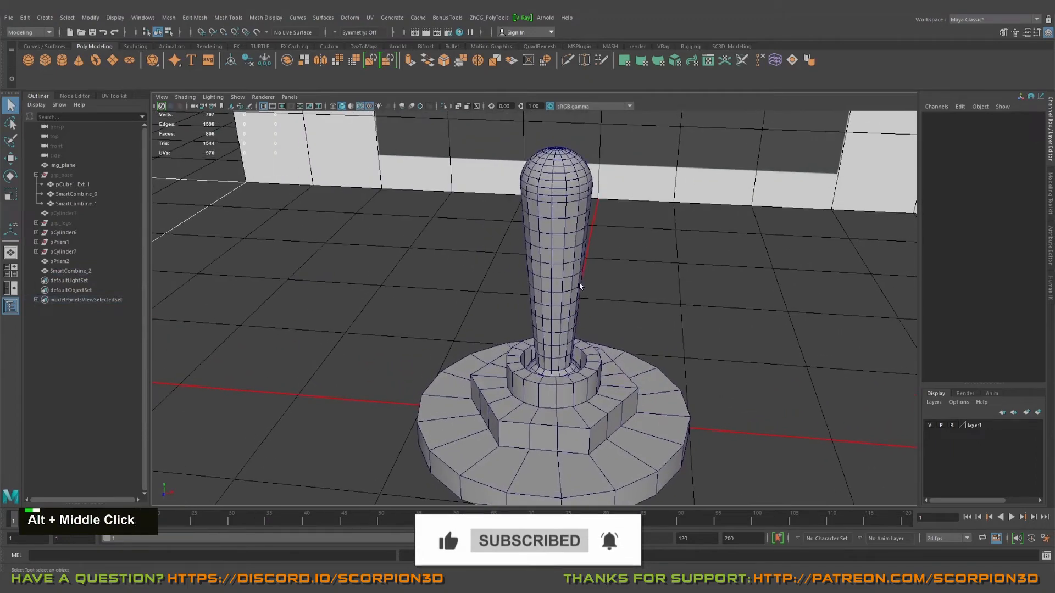
click(560, 309)
key(w)
mouse_move(584, 306)
alt+mouse_down()
mouse_move(574, 308)
mouse_move(582, 301)
alt+mouse_up()
key(ctrl+1)
alt+middle_drag(582, 301, 584, 285)
alt+drag(585, 285, 583, 288)
Snap the handle's pivot to the centre of the ball at its lower end.
key(d)
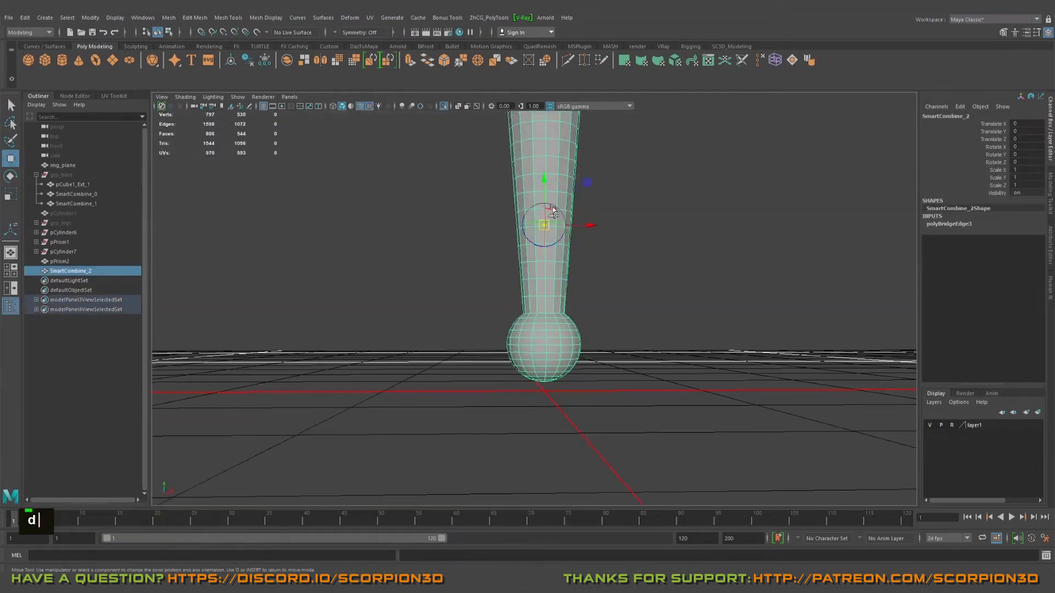
alt+drag(545, 180, 538, 245)
key(v)
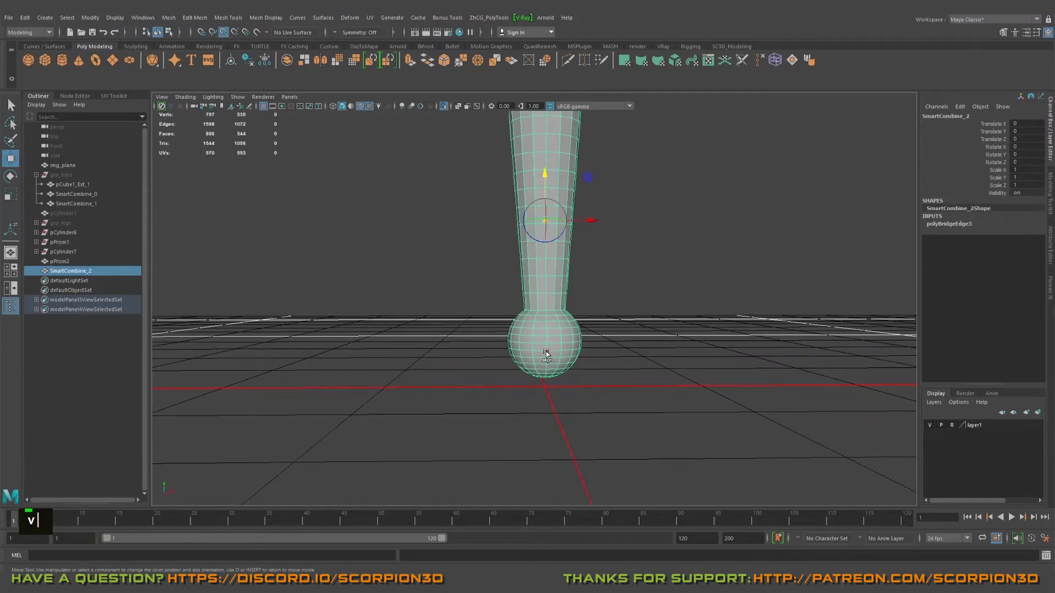
mouse_move(545, 351)
alt+mouse_down()
mouse_move(608, 318)
mouse_move(601, 336)
mouse_move(635, 344)
mouse_move(575, 344)
mouse_move(549, 355)
alt+mouse_up()
Duplicate the handle, show all objects again and rotate the copy to -15 degrees in Z.
key(ctrl+d)
key(d)
key(ctrl+1)
key(q)
key(e)
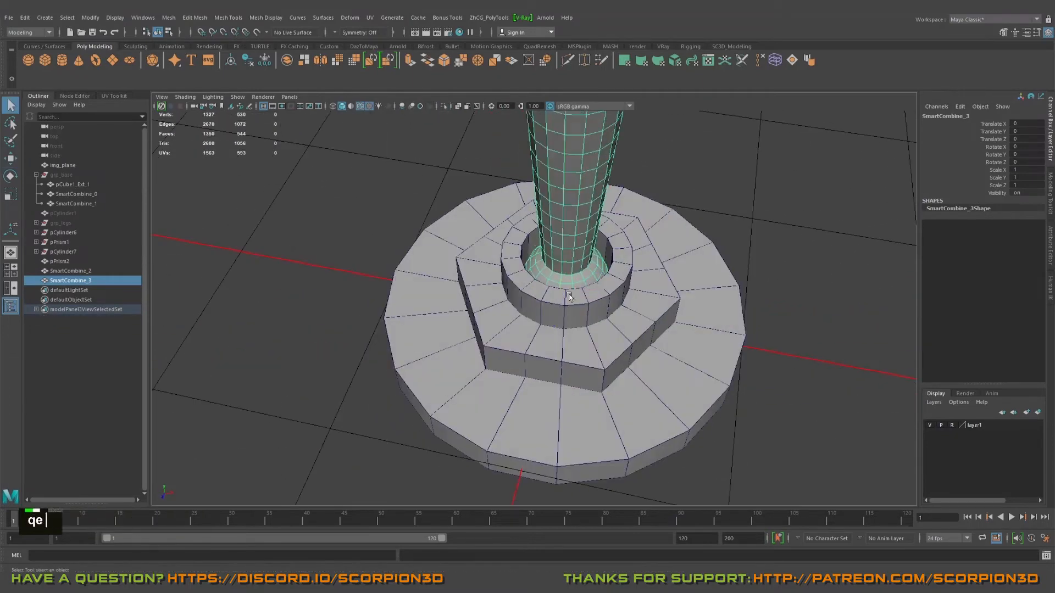
drag(584, 266, 613, 236)
alt+scroll(582, 247, down, 2)
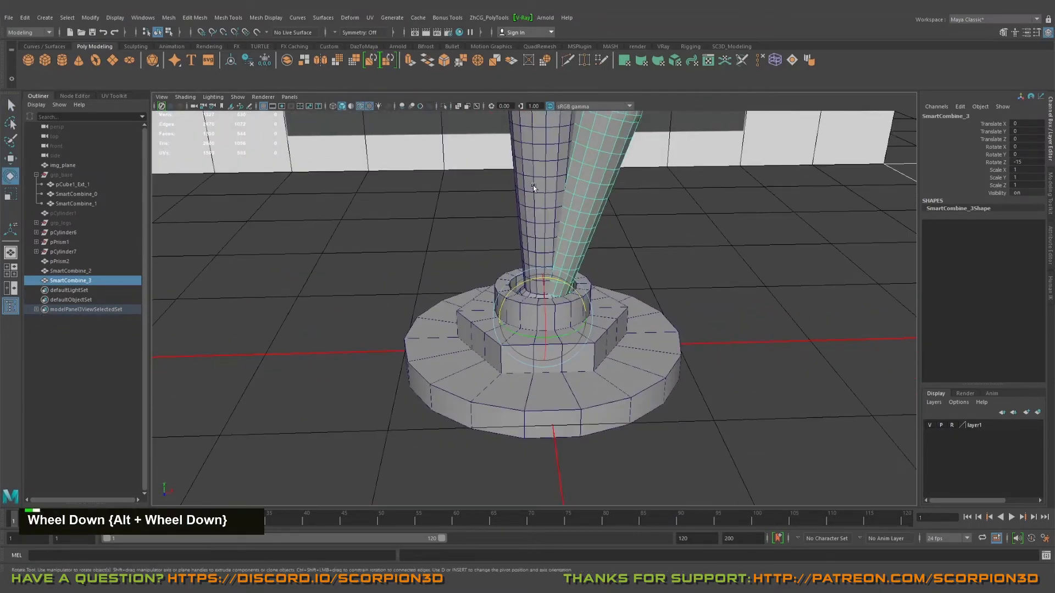
Delete the original upright handle, keeping the tilted copy.
click(550, 242)
scroll(572, 283, down, 4)
key(Delete)
scroll(572, 283, down, 1)
alt+right_drag(406, 285, 725, 332)
alt+middle_drag(632, 332, 635, 364)
alt+scroll(635, 365, down, 3)
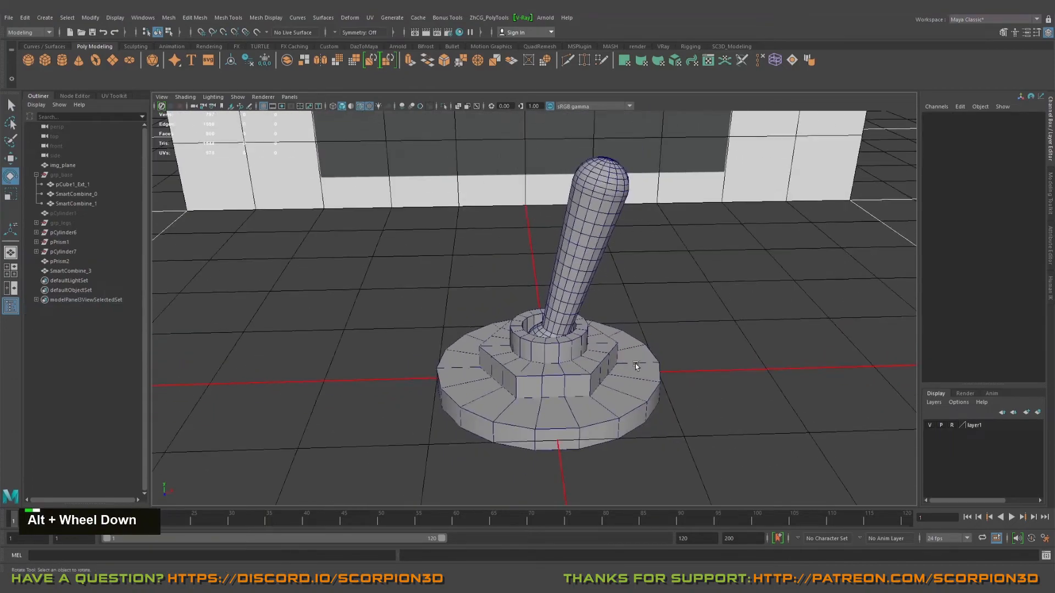
Examine how the tilted handle sits in the base's recess from several angles.
alt+drag(629, 347, 545, 356)
alt+right_drag(545, 356, 574, 370)
alt+drag(574, 374, 616, 369)
alt+middle_drag(637, 357, 639, 333)
alt+drag(694, 316, 634, 317)
click(591, 359)
alt+right_drag(591, 358, 596, 360)
alt+drag(596, 360, 621, 308)
scroll(627, 331, down, 2)
alt+right_drag(621, 307, 618, 280)
Reset the handle's Rotate Z to 0.
key(q)
click(617, 276)
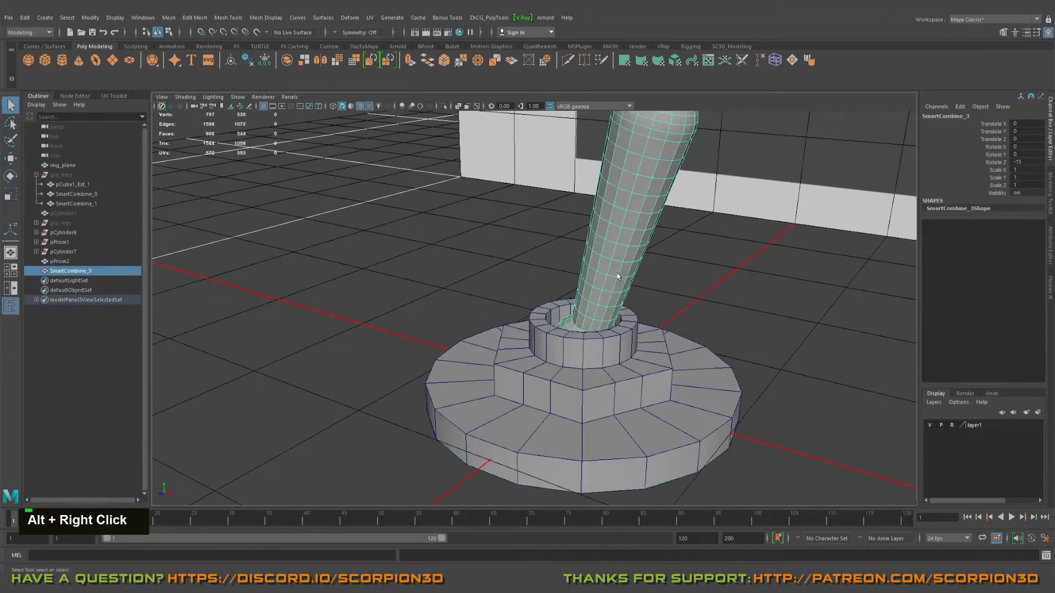
text(0)
key(Return)
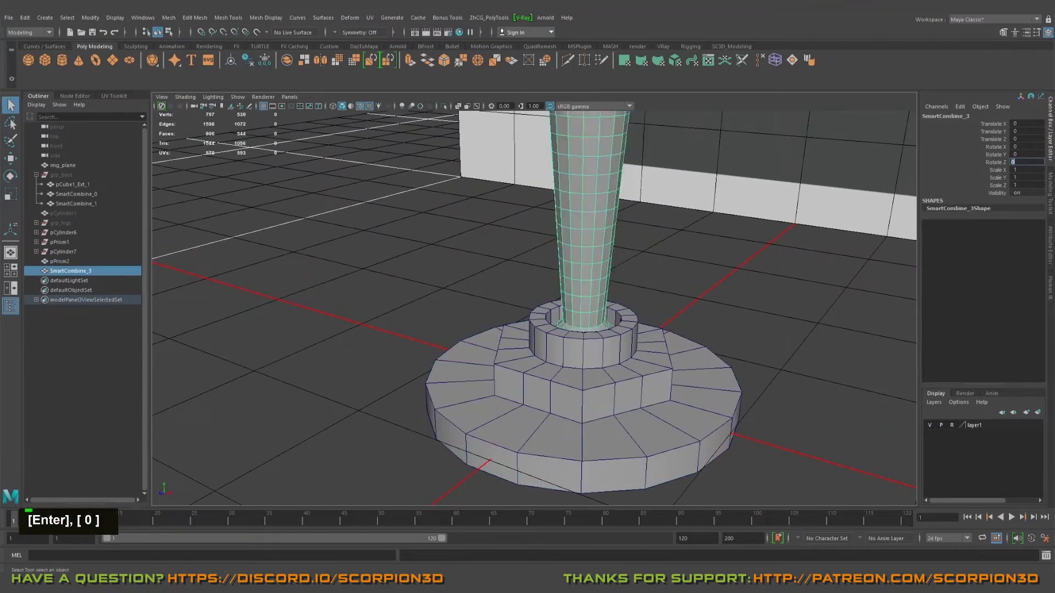
alt+drag(572, 308, 615, 306)
key(w)
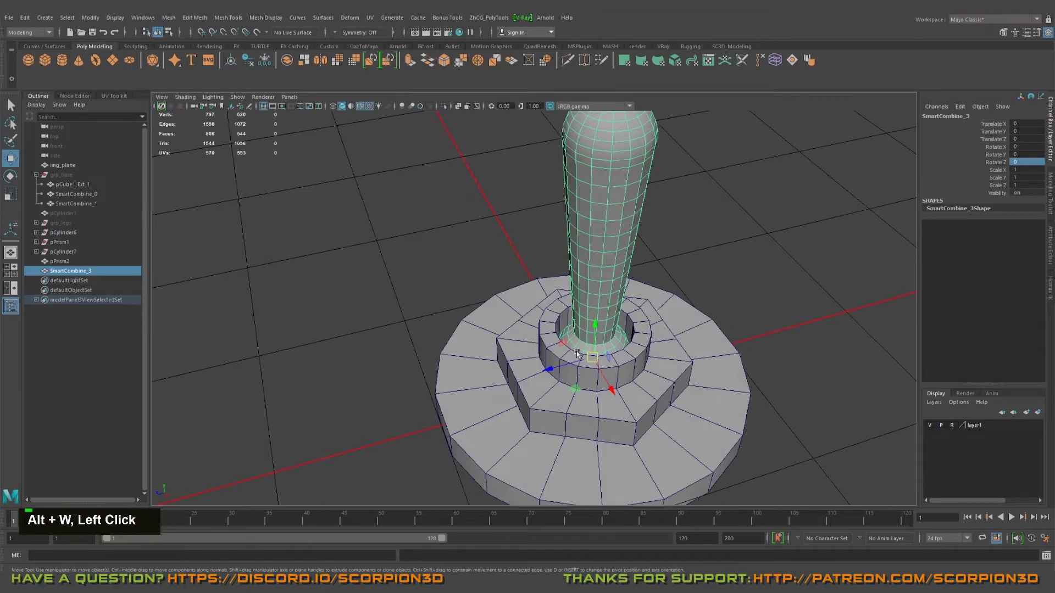
Tilt the handle sideways about its ball pivot in the recess.
key(e)
drag(574, 336, 610, 323)
alt+right_drag(610, 323, 653, 319)
key(q)
click(723, 313)
alt+drag(652, 317, 679, 307)
Bevel the base's selected edge loops around the disc, hexagonal prism and cylinder with a fraction of 0.5.
click(540, 325)
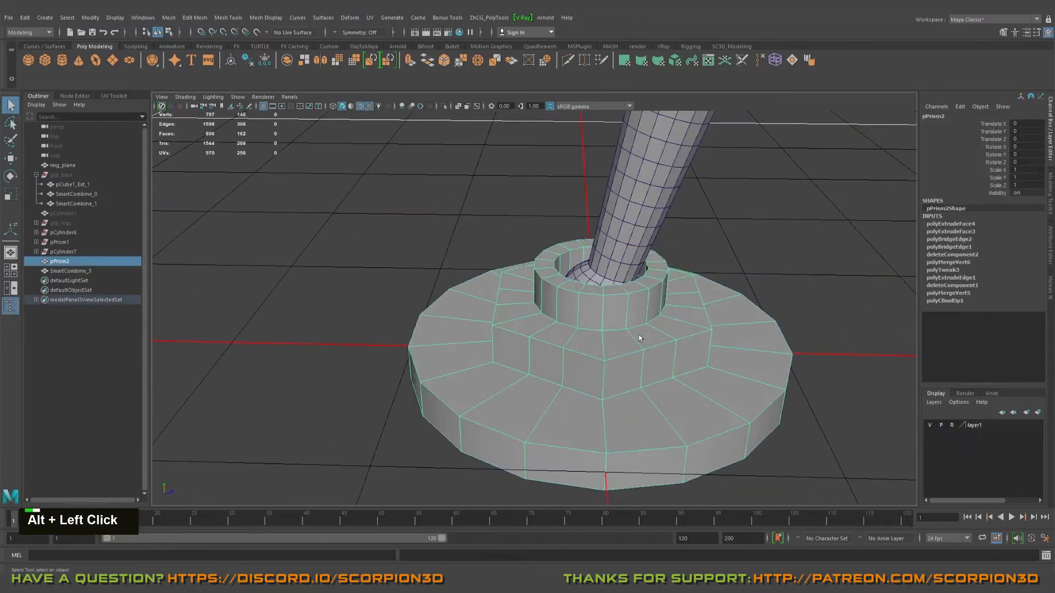
alt+middle_drag(638, 336, 654, 306)
alt+drag(655, 306, 604, 341)
mouse_move(604, 340)
alt+right_down()
mouse_move(586, 358)
mouse_move(586, 339)
alt+right_up()
double_click(572, 407)
alt+drag(575, 332, 572, 351)
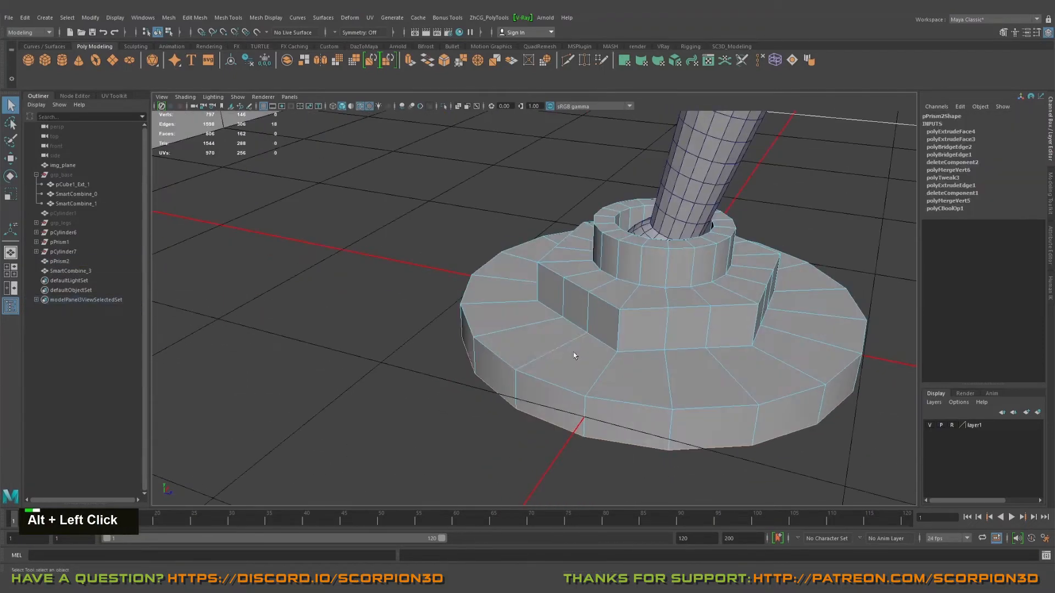
shift+click(584, 335)
shift+double_click(597, 338)
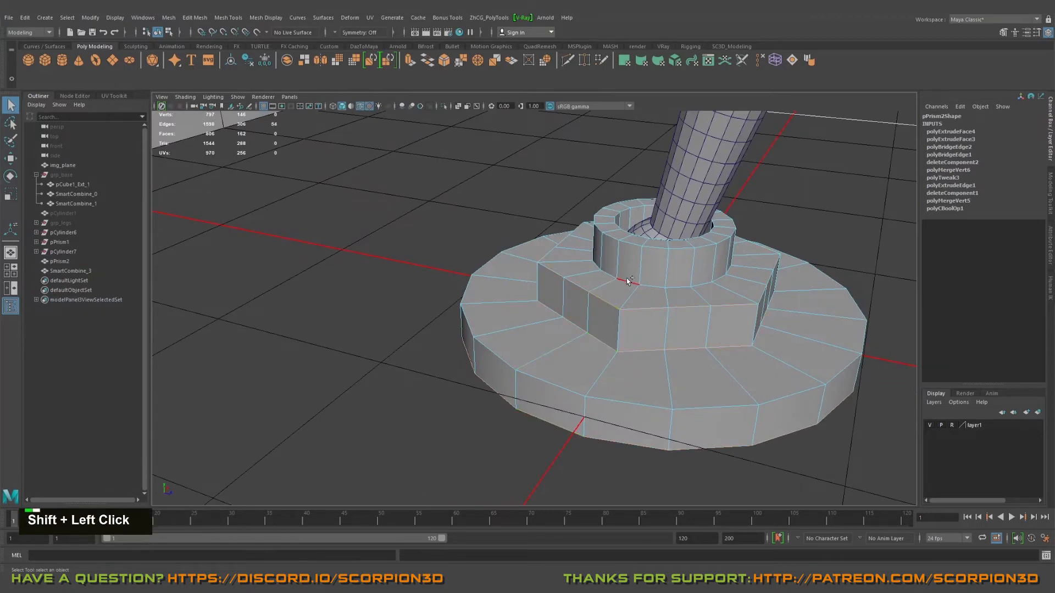
shift+click(631, 247)
shift+double_click(639, 238)
mouse_move(646, 264)
alt+mouse_down()
mouse_move(624, 283)
mouse_move(591, 287)
mouse_move(642, 270)
alt+mouse_up()
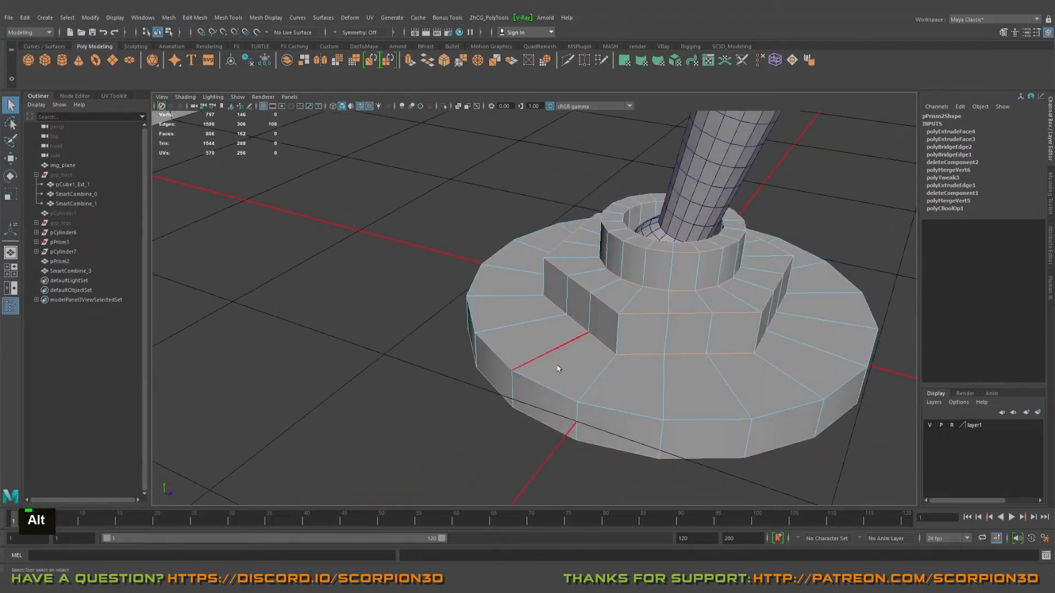
shift+double_click(548, 388)
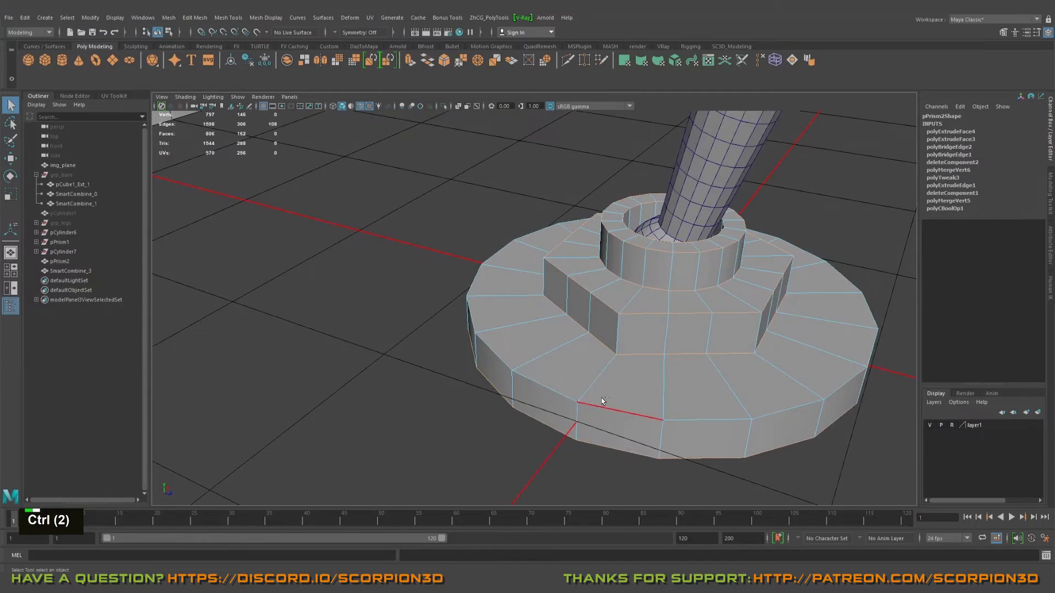
key(ctrl+b)
alt+drag(869, 138, 731, 306)
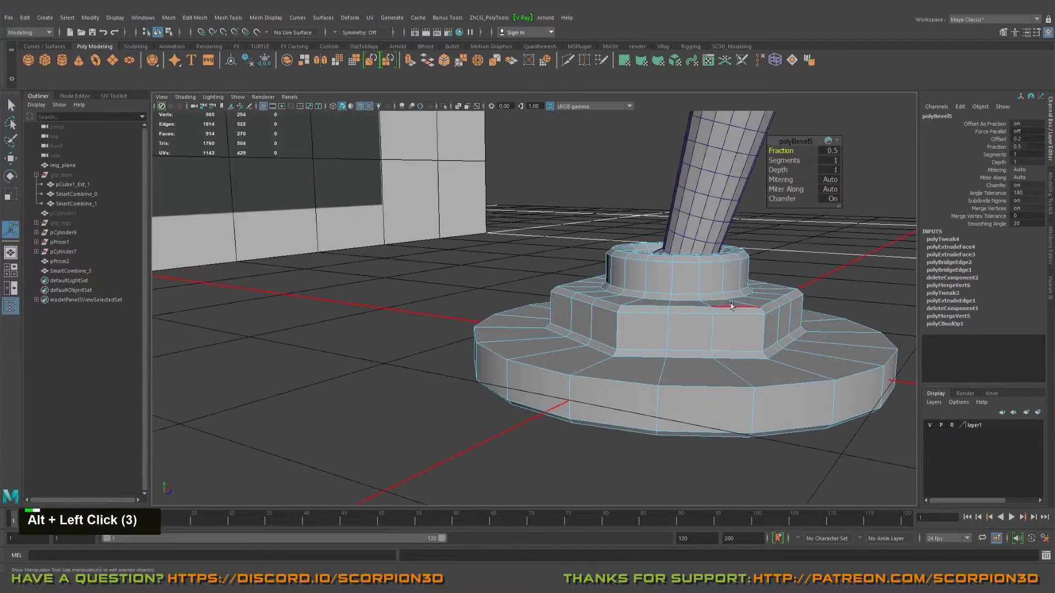
Bevel the disc's upper rim edge loop with 2 segments and a fraction of 0.8.
click(783, 200)
alt+drag(741, 236, 560, 312)
key(3)
key(1)
right_drag(560, 309, 558, 274)
double_click(539, 328)
key(ctrl+b)
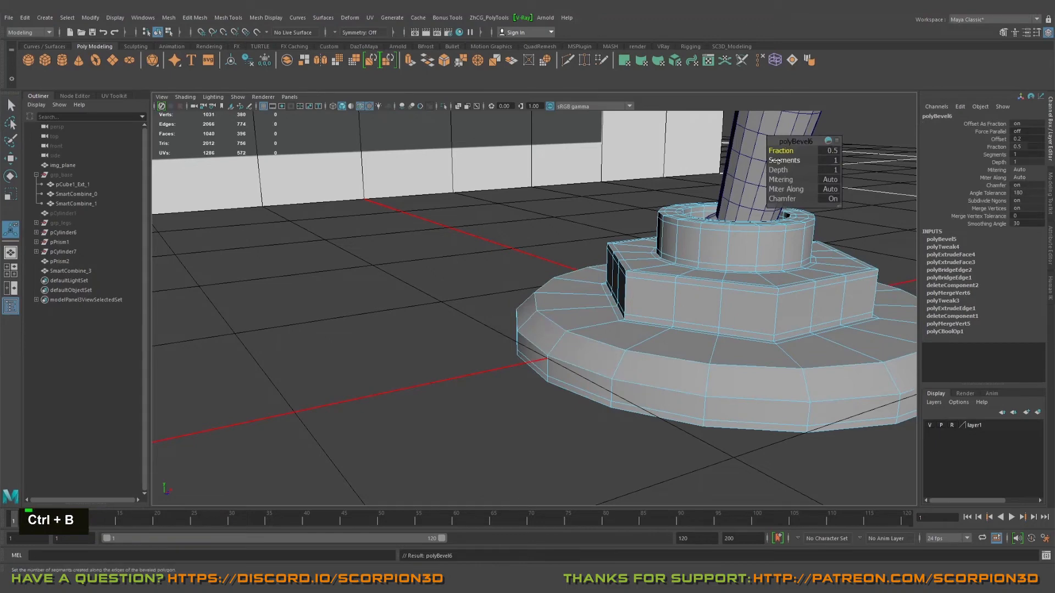
drag(784, 161, 704, 267)
alt+right_drag(704, 267, 736, 258)
alt+middle_drag(736, 258, 764, 244)
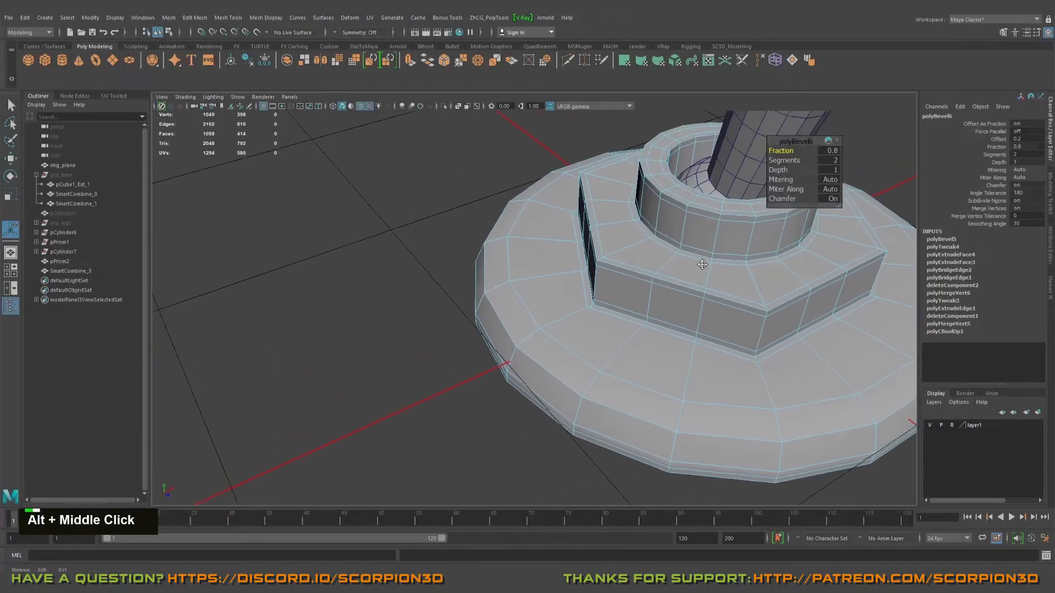
alt+right_drag(763, 244, 796, 229)
Return the base to object selection, display it in smooth preview and clear the selection.
right_drag(585, 308, 637, 289)
alt+drag(632, 316, 619, 283)
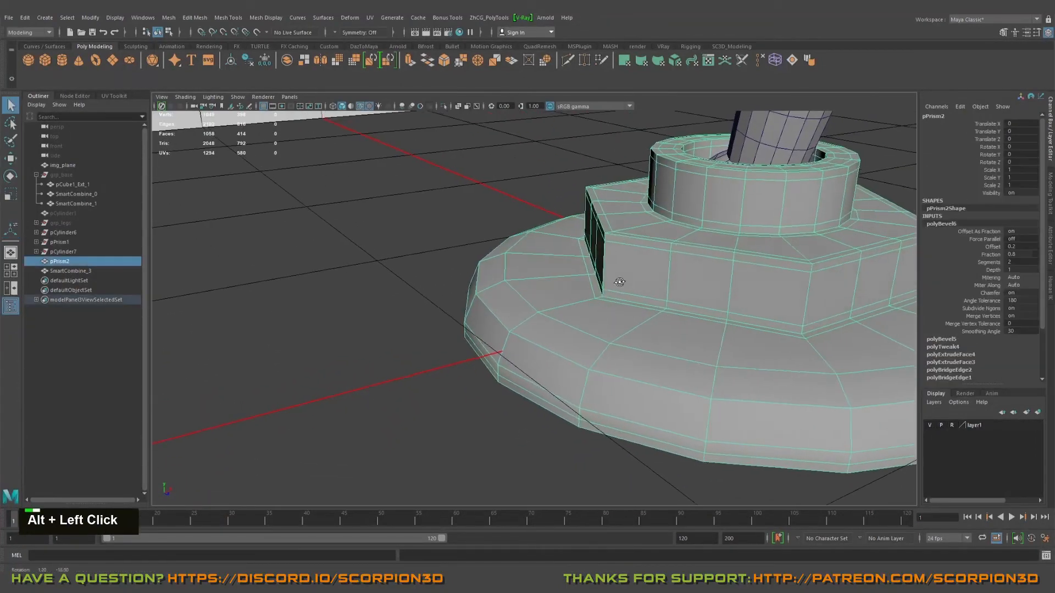
key(3)
right_drag(580, 291, 645, 249)
click(522, 218)
alt+scroll(647, 303, down, 3)
Examine the smoothed base and tilted handle from several angles, near and far.
alt+drag(549, 260, 626, 258)
alt+middle_drag(626, 258, 631, 299)
alt+drag(631, 335, 700, 312)
alt+middle_drag(700, 311, 744, 318)
alt+drag(744, 318, 679, 297)
click(635, 346)
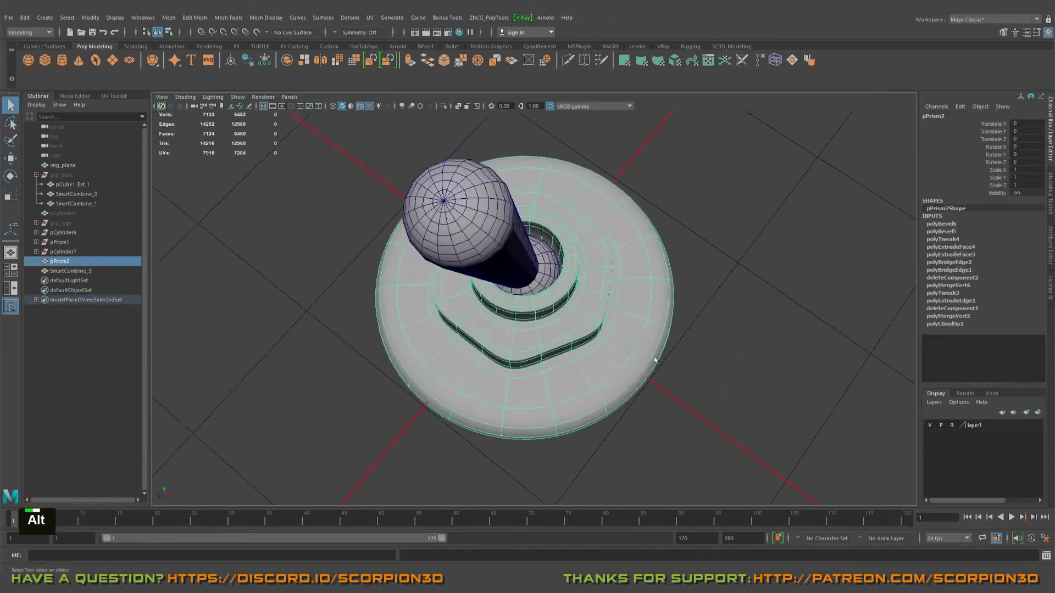
scroll(695, 356, down, 3)
click(694, 355)
alt+right_drag(610, 329, 643, 332)
alt+drag(643, 332, 633, 358)
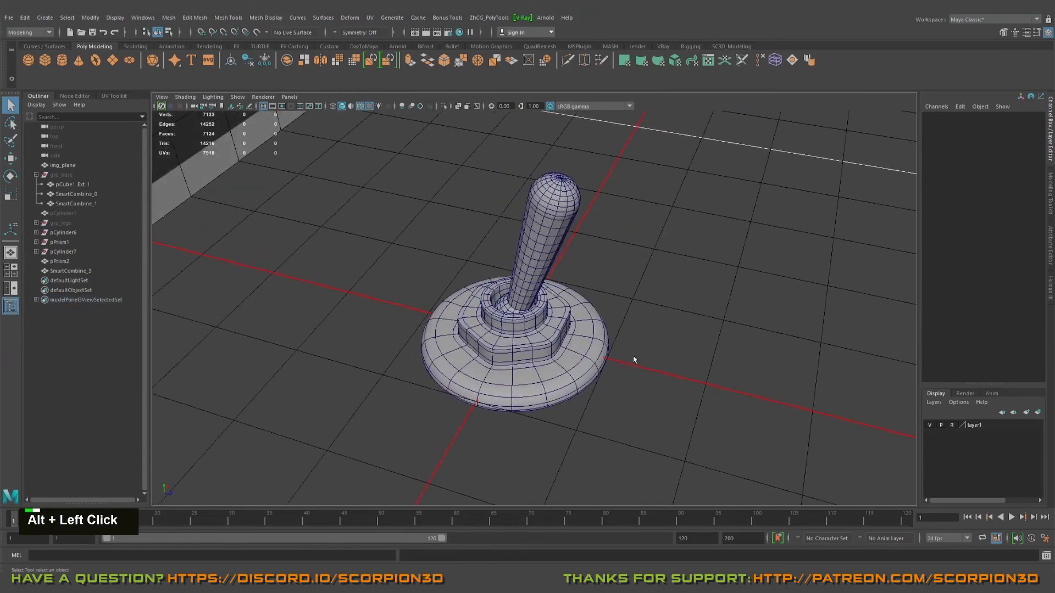
alt+middle_drag(633, 359, 706, 316)
alt+right_drag(707, 315, 747, 315)
alt+drag(747, 315, 693, 319)
alt+right_drag(694, 319, 711, 318)
alt+drag(711, 318, 762, 311)
alt+middle_drag(763, 311, 738, 299)
alt+drag(738, 300, 591, 324)
alt+right_drag(590, 324, 617, 345)
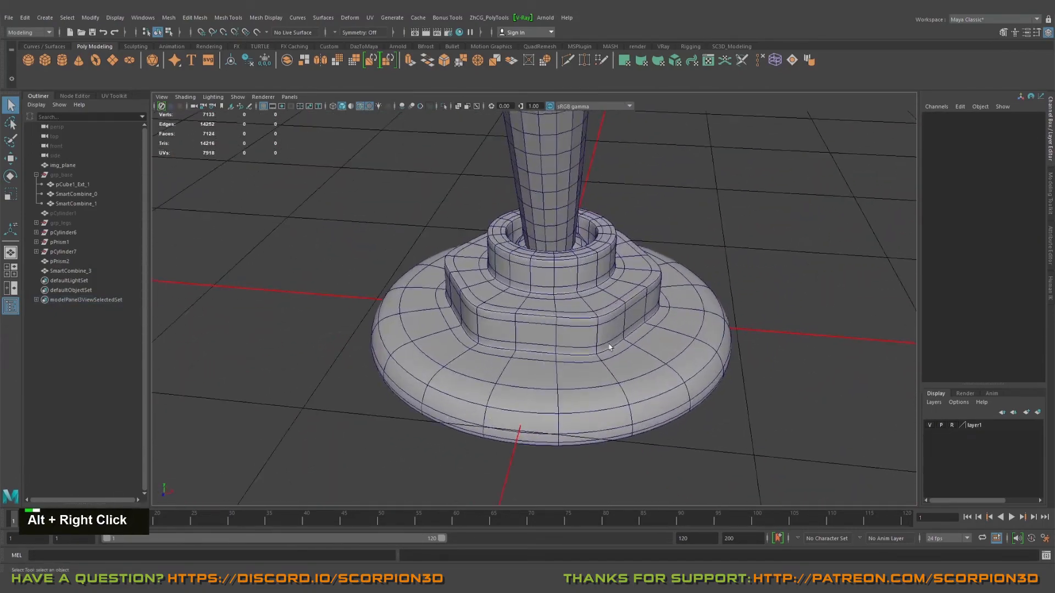
click(618, 345)
alt+middle_drag(619, 344, 628, 312)
alt+scroll(628, 312, down, 3)
alt+drag(629, 312, 640, 290)
alt+scroll(626, 351, down, 2)
click(624, 320)
alt+middle_drag(640, 290, 653, 342)
alt+drag(653, 342, 609, 305)
alt+scroll(683, 344, down, 2)
scroll(659, 337, down, 7)
alt+middle_drag(609, 305, 595, 331)
Show grp_base temporarily to compare the switch's size and position with the panel, and hide it again.
key(ctrl+1)
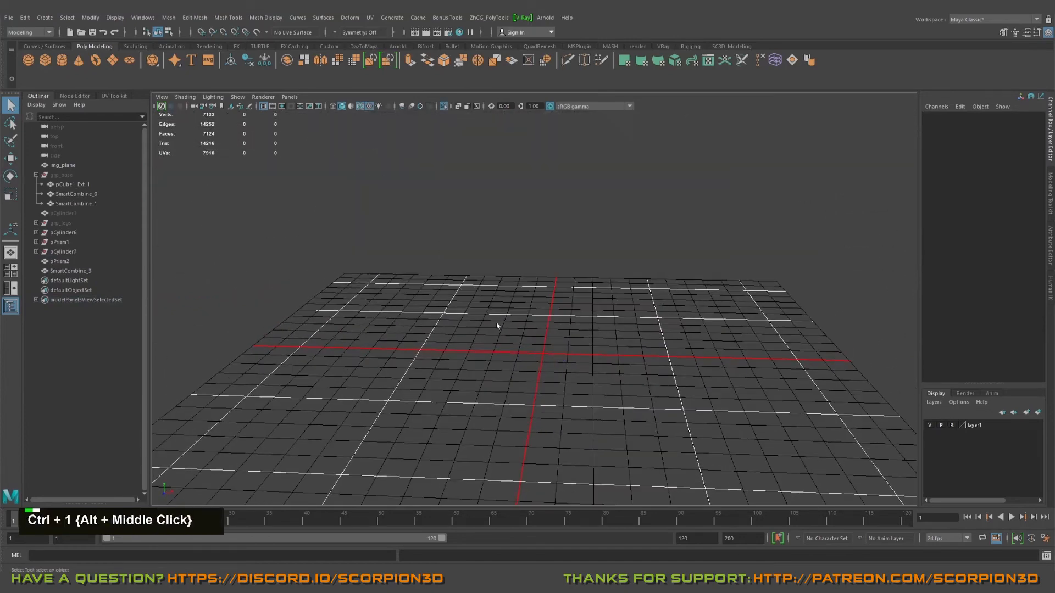
alt+right_drag(497, 328, 619, 355)
key(ctrl+1)
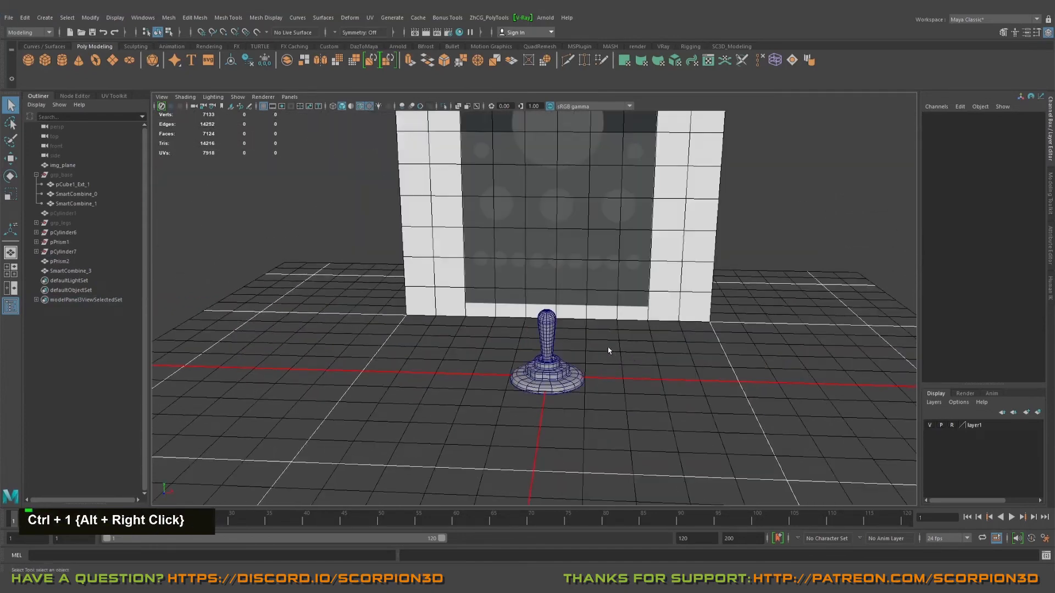
click(60, 175)
middle_drag(785, 281, 805, 281)
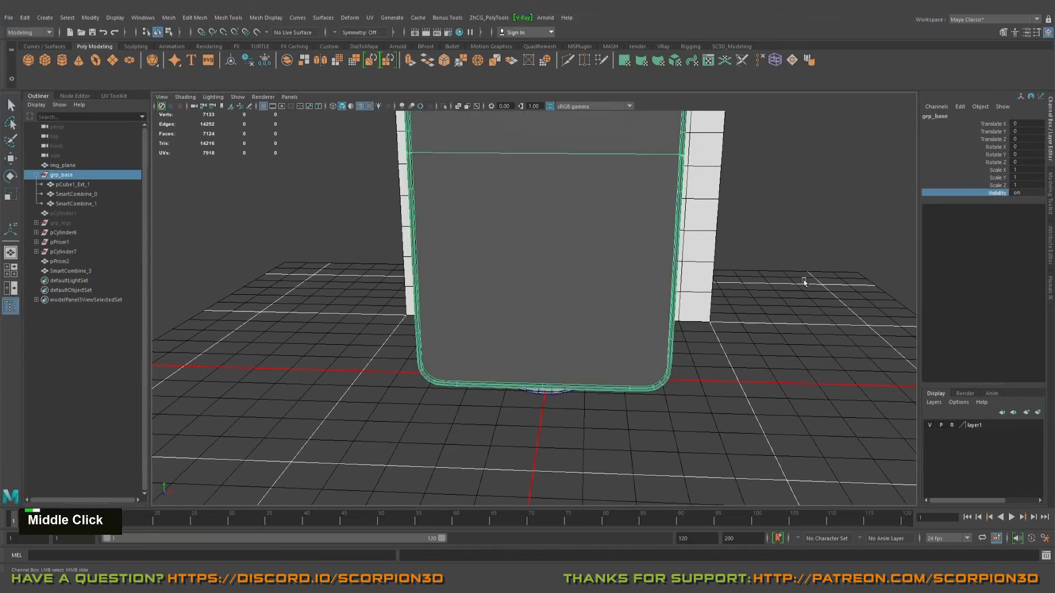
alt+drag(805, 281, 505, 349)
middle_drag(786, 241, 756, 250)
Group the switch's base and handle together and name the group grp_switch.
alt+drag(551, 323, 497, 357)
drag(432, 290, 593, 430)
scroll(549, 385, down, 4)
key(w)
alt+drag(498, 347, 570, 341)
key(ctrl+g)
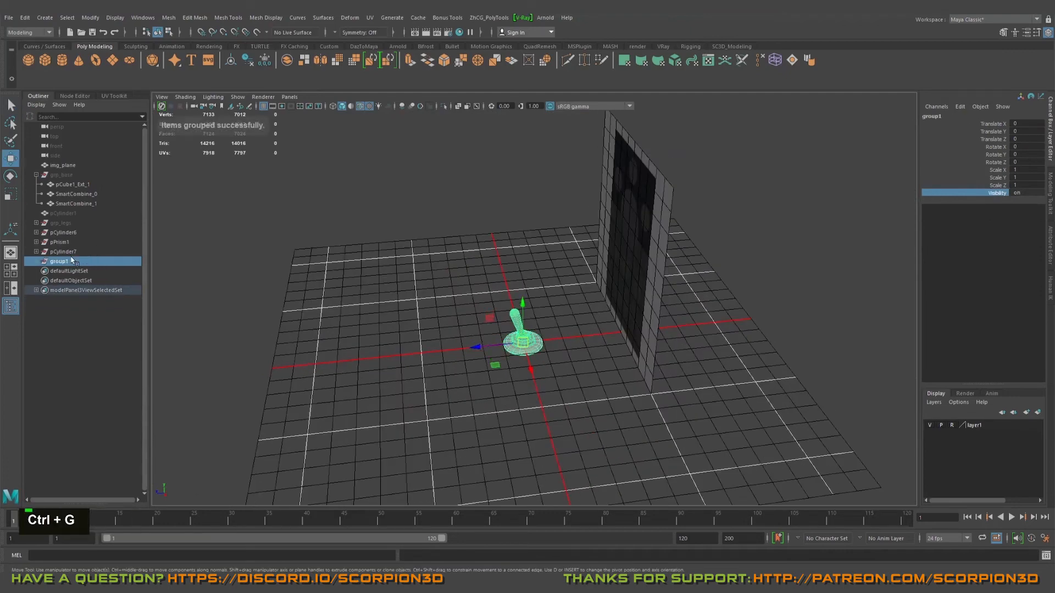
double_click(61, 262)
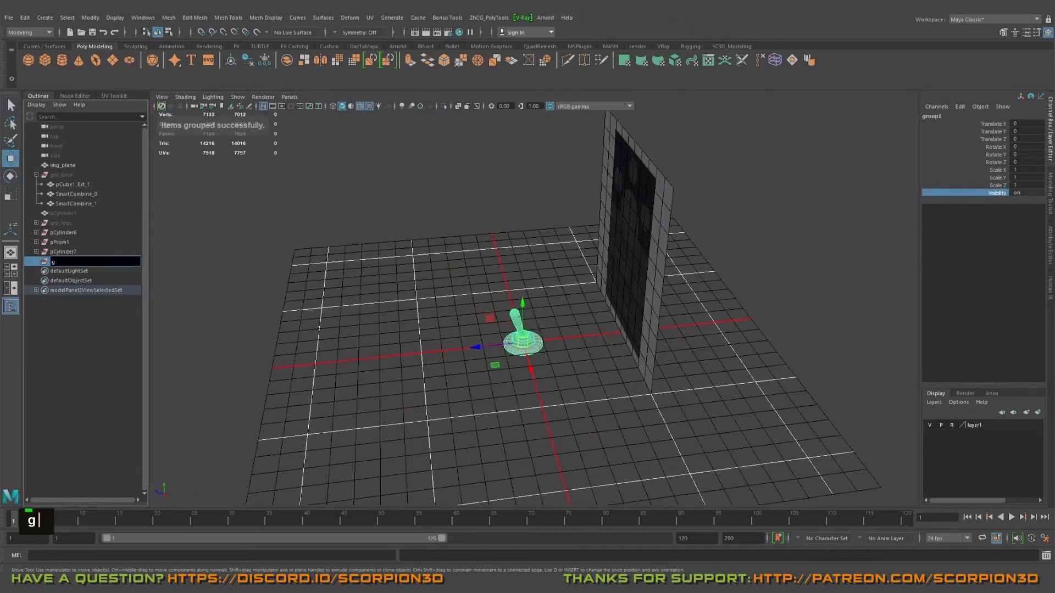
text(grp_switc)
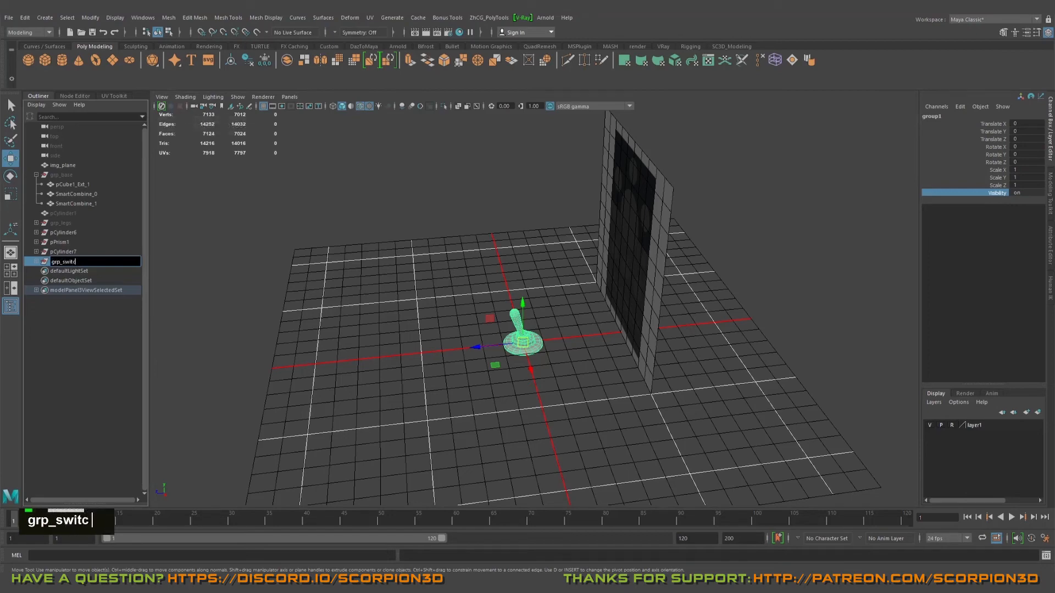
text(h)
key(Return)
Scale grp_switch uniformly to about 0.621 and move it along Z to about 4.3.
alt+right_drag(483, 324, 523, 335)
mouse_move(523, 335)
alt+middle_down()
mouse_move(523, 382)
mouse_move(539, 340)
alt+middle_up()
key(w)
key(r)
drag(556, 331, 654, 353)
key(w)
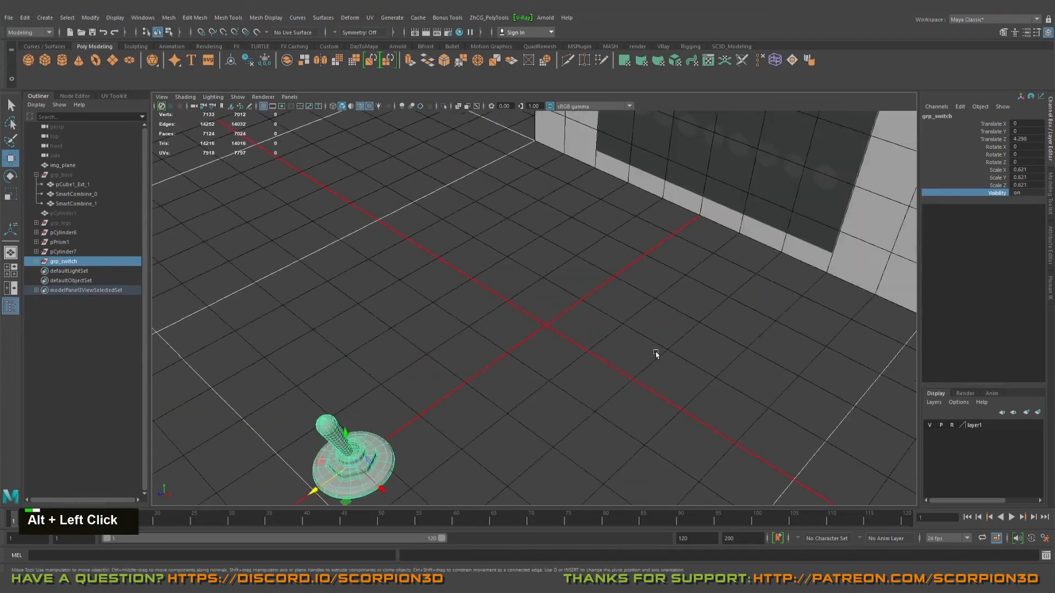
alt+right_drag(654, 353, 490, 304)
alt+drag(489, 304, 550, 321)
alt+right_drag(550, 320, 510, 308)
alt+drag(509, 309, 504, 306)
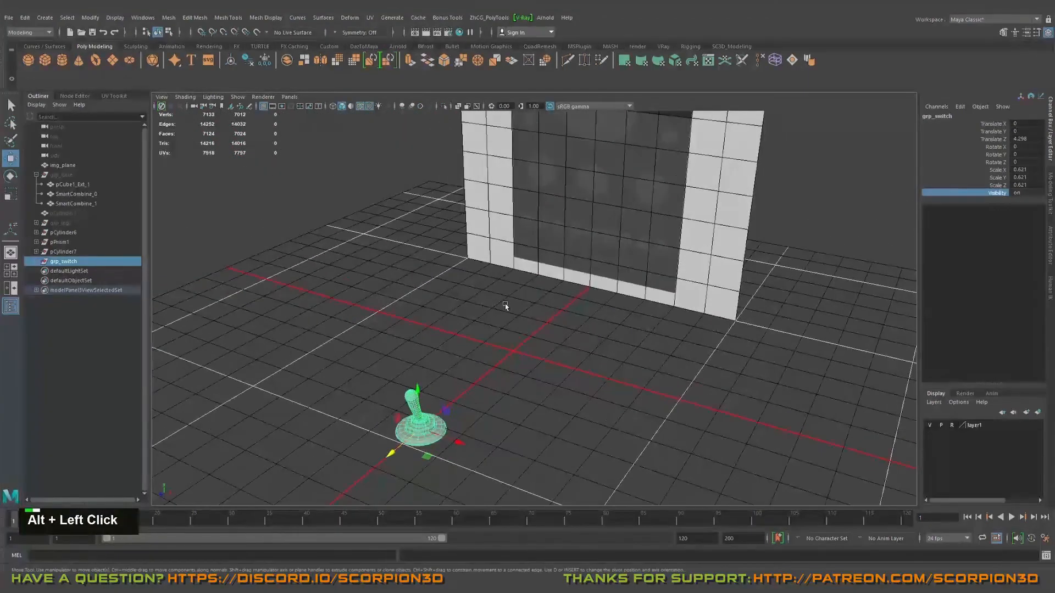